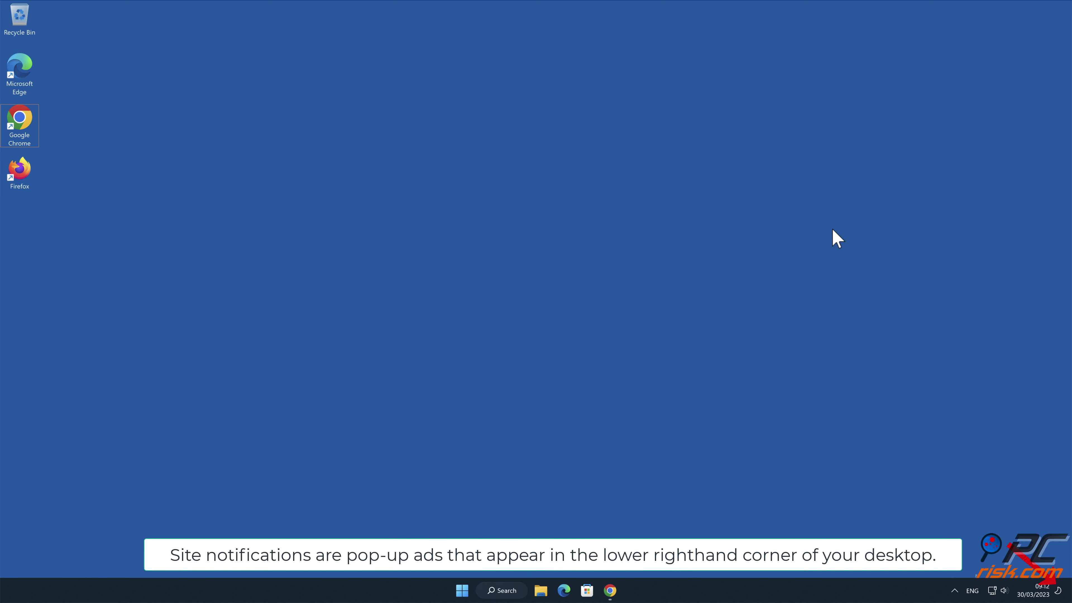
Allow yourcoolwords.com to show notifications, letting the page redirect to the AliExpress listing.
left_click(612, 590)
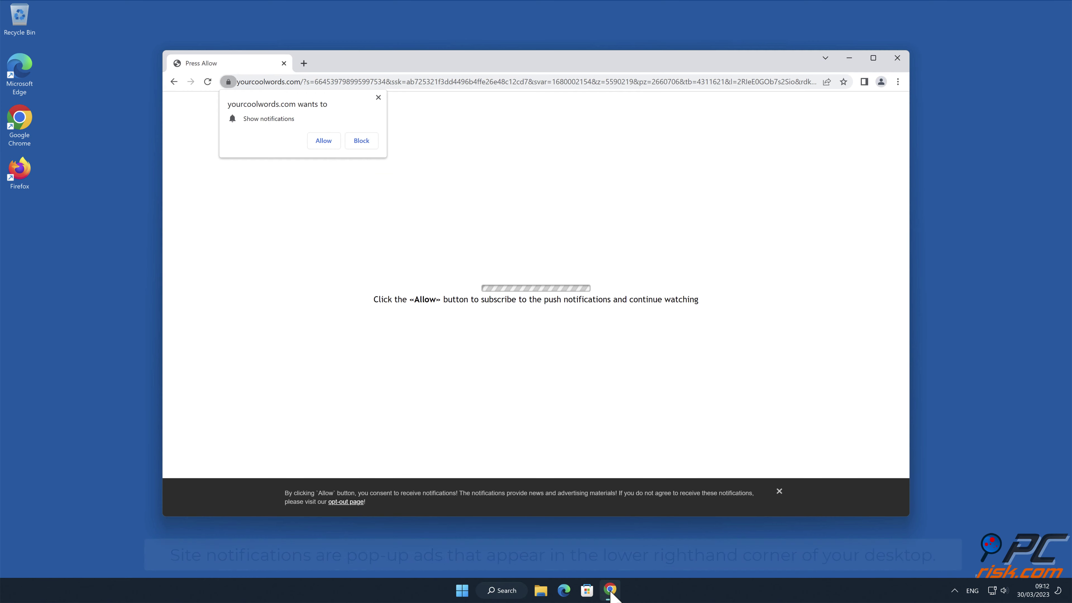
left_click(984, 177)
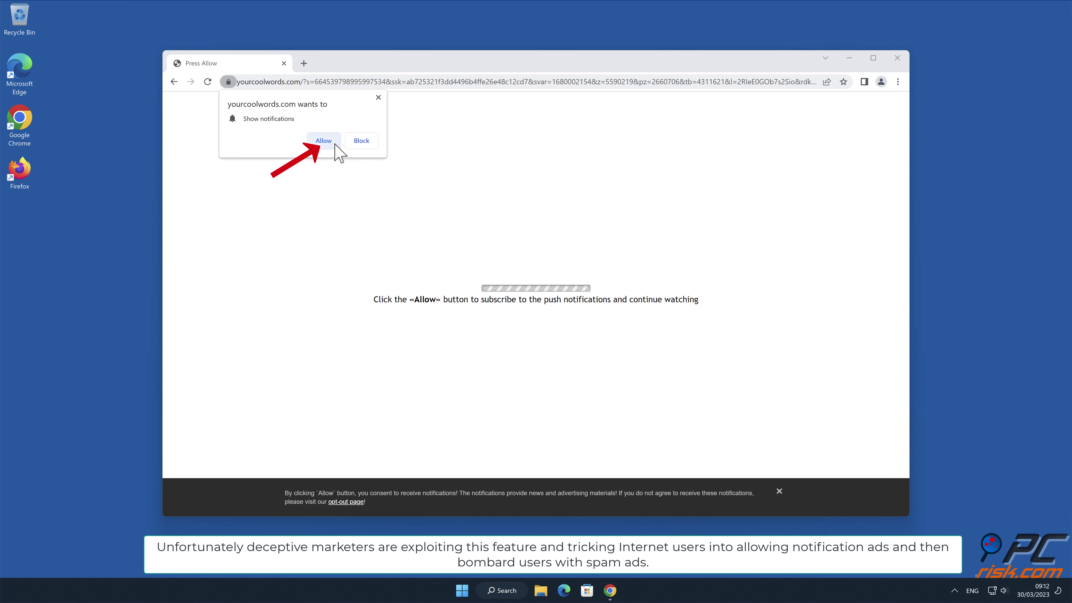
left_click(323, 141)
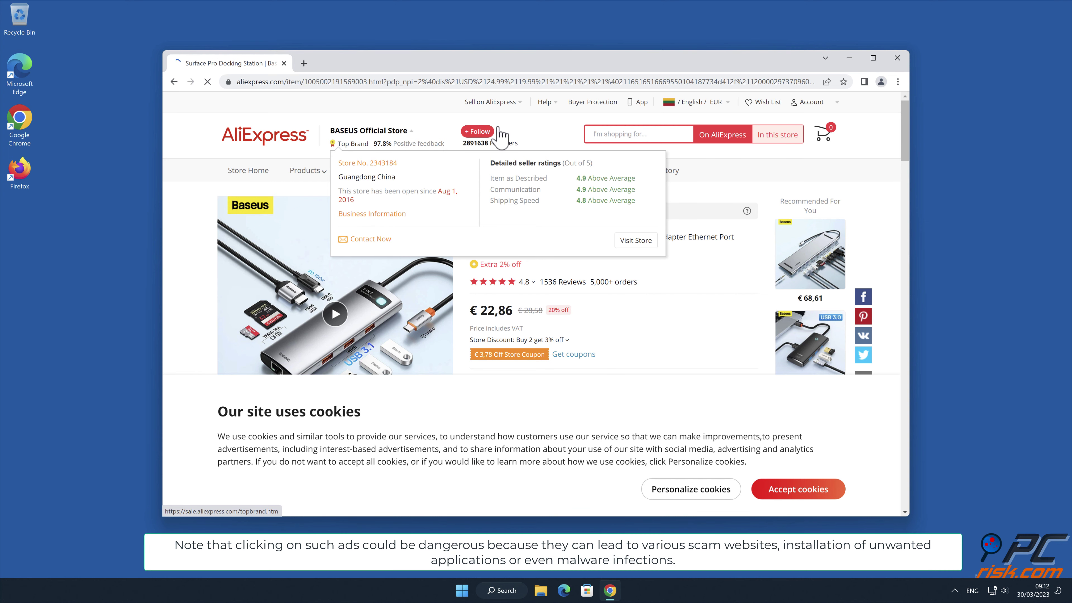
Close the Chrome window to return to the desktop.
left_click(897, 58)
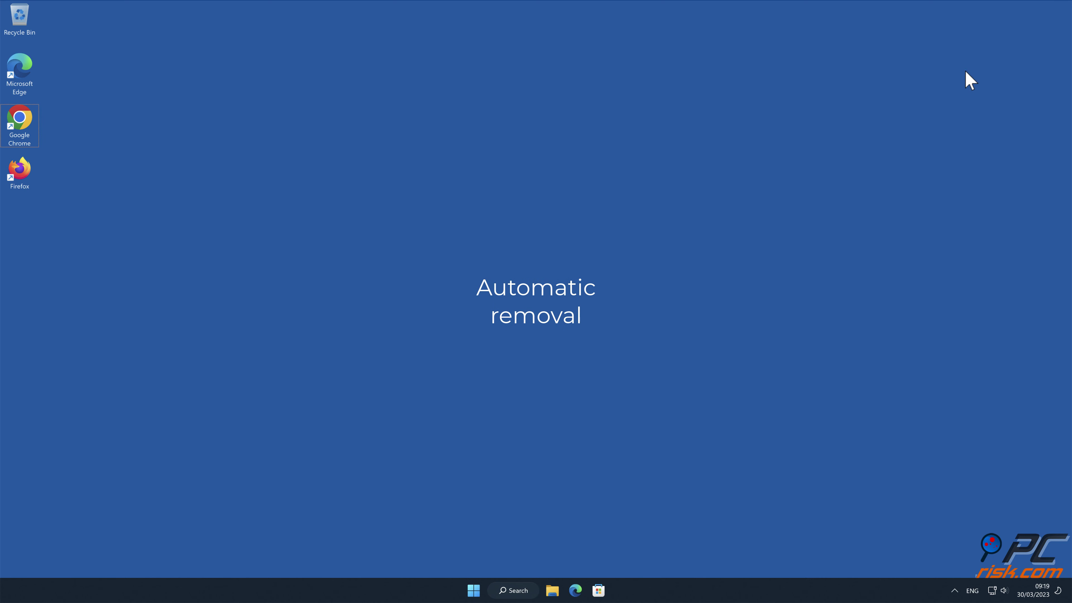
double_click(23, 125)
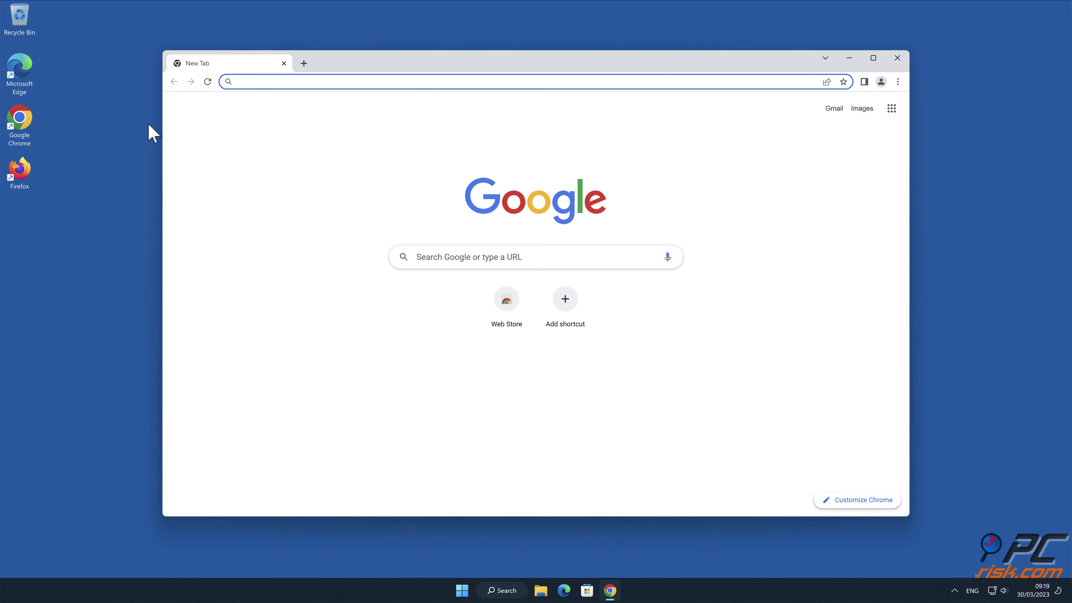
type("www.comboc")
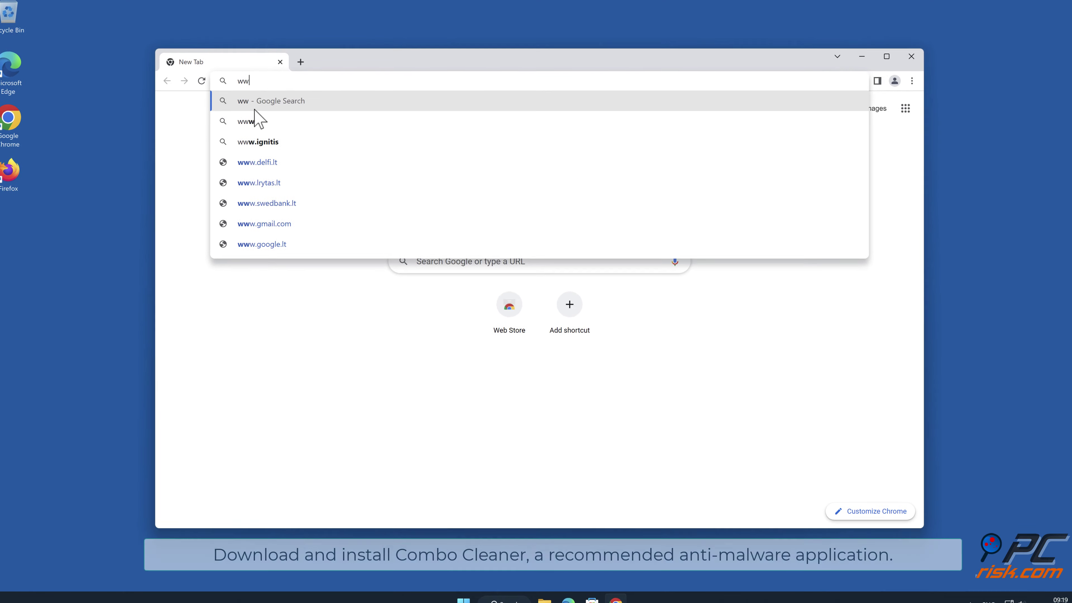
type("leaner.com")
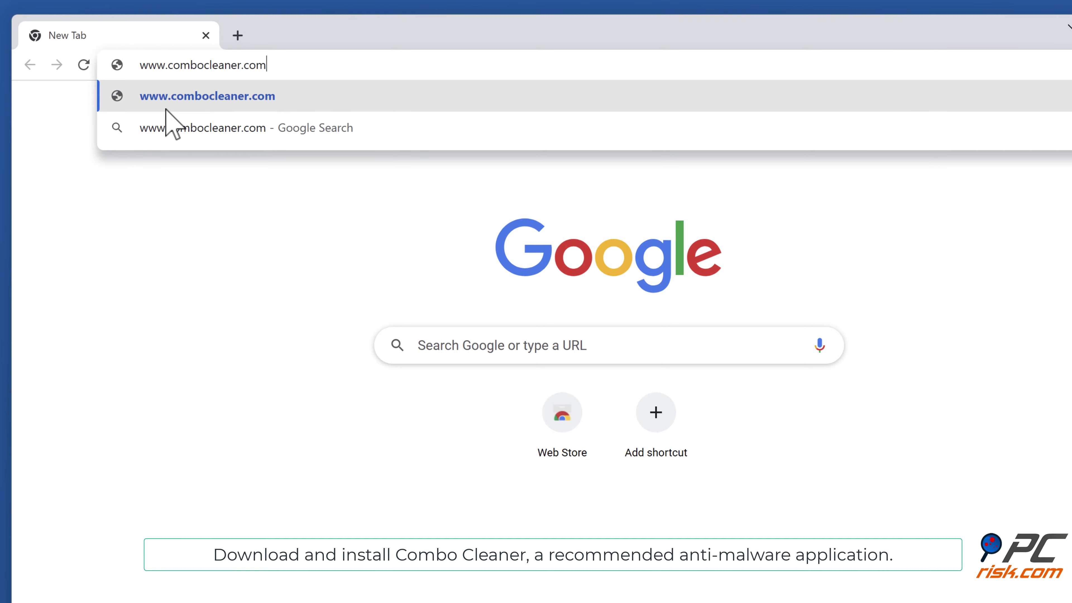
key("Return")
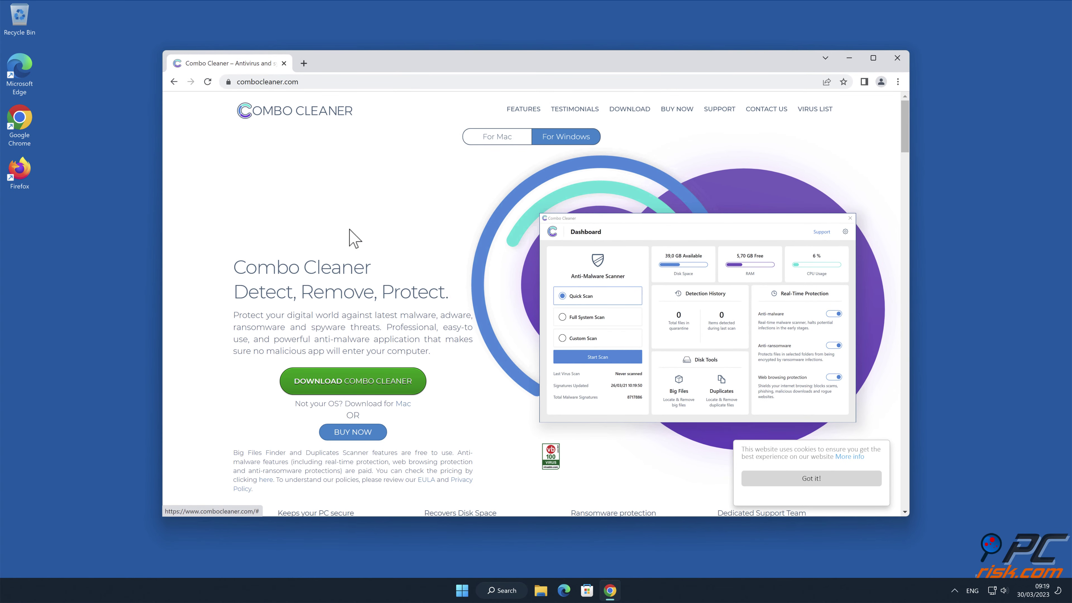
Download CCSetup.exe and install Combo Cleaner with default options, approving the UAC prompt.
left_click(411, 382)
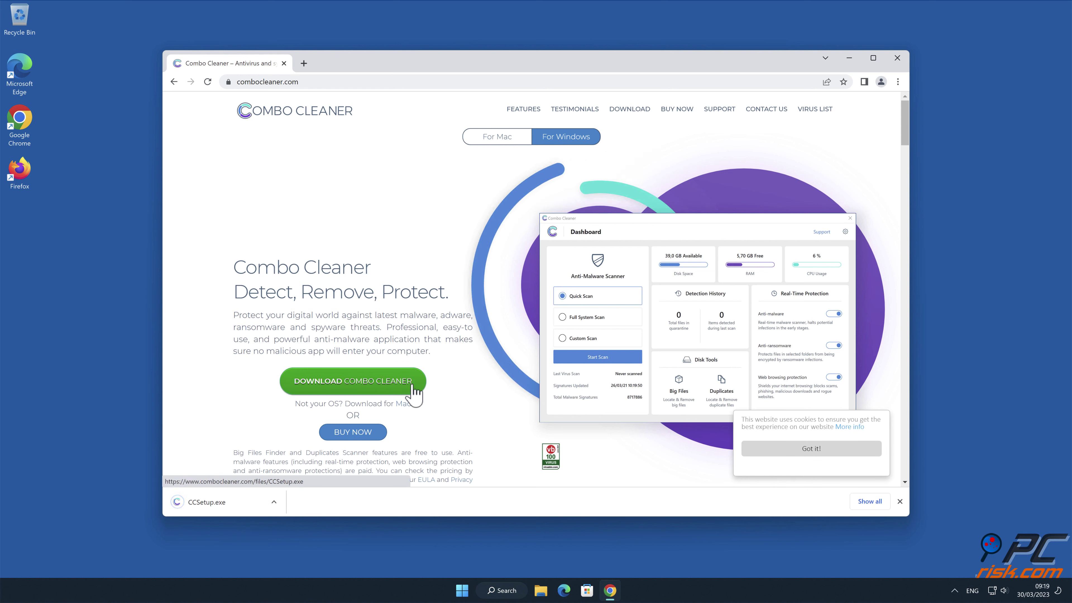
left_click(242, 512)
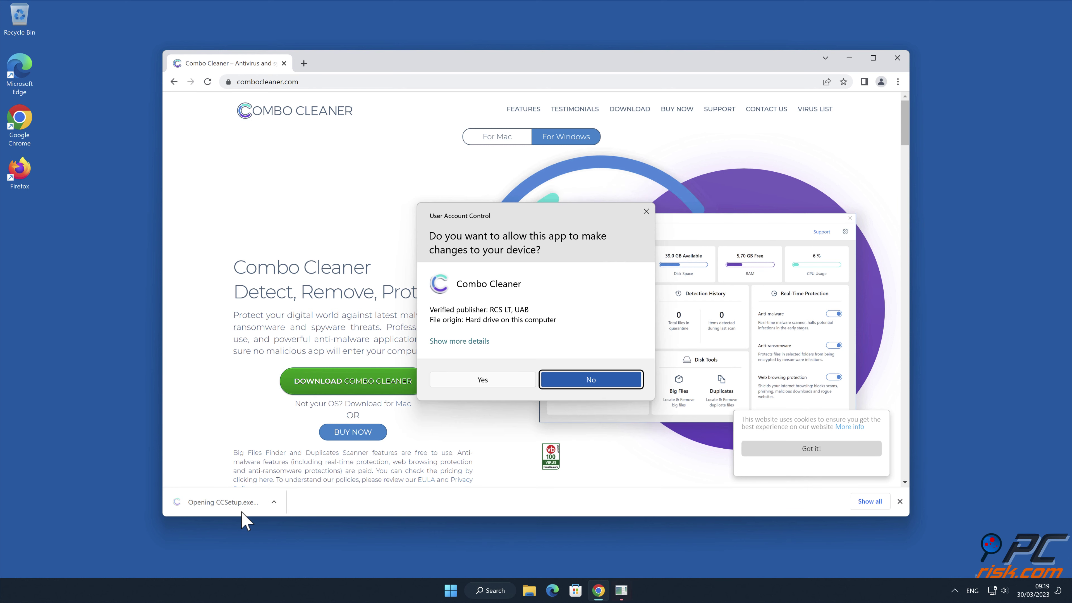
left_click(491, 384)
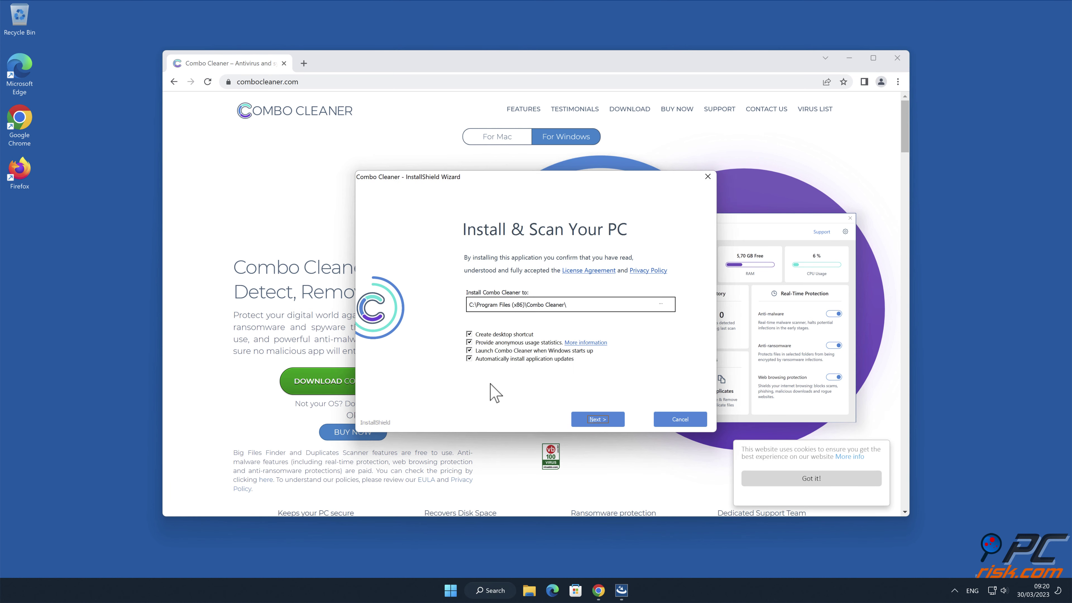
left_click(597, 420)
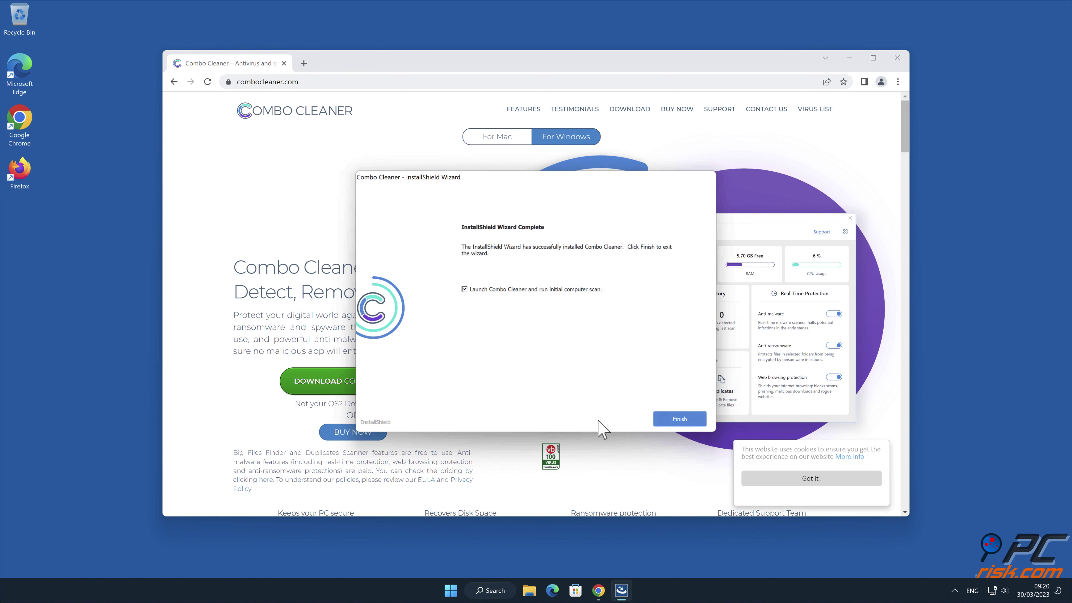
left_click(694, 419)
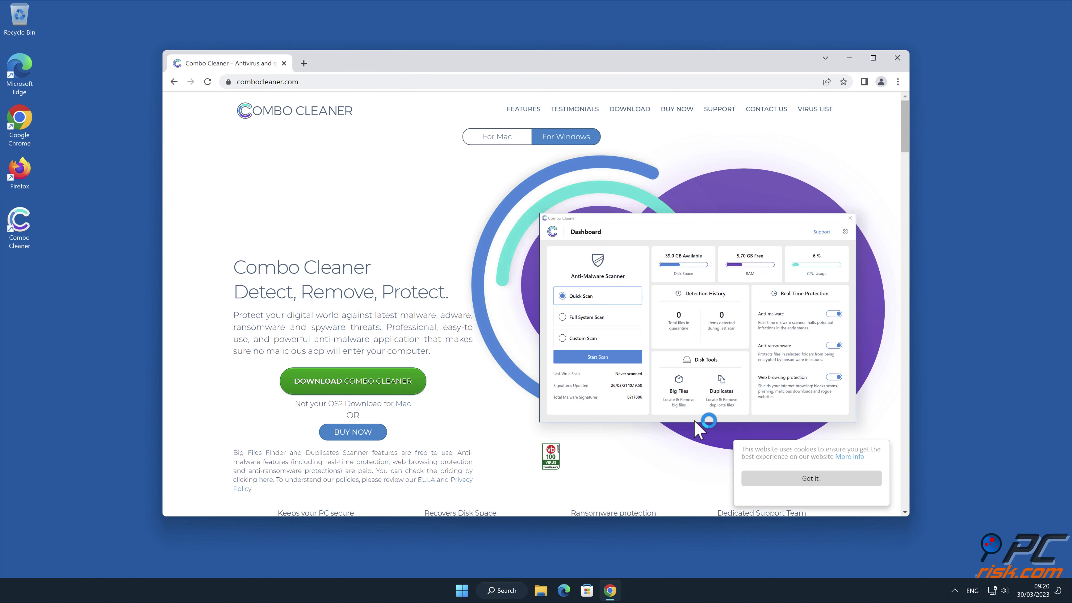
Close Chrome, choose Remove all threats and activate Combo Cleaner with the pasted licence key.
left_click(898, 59)
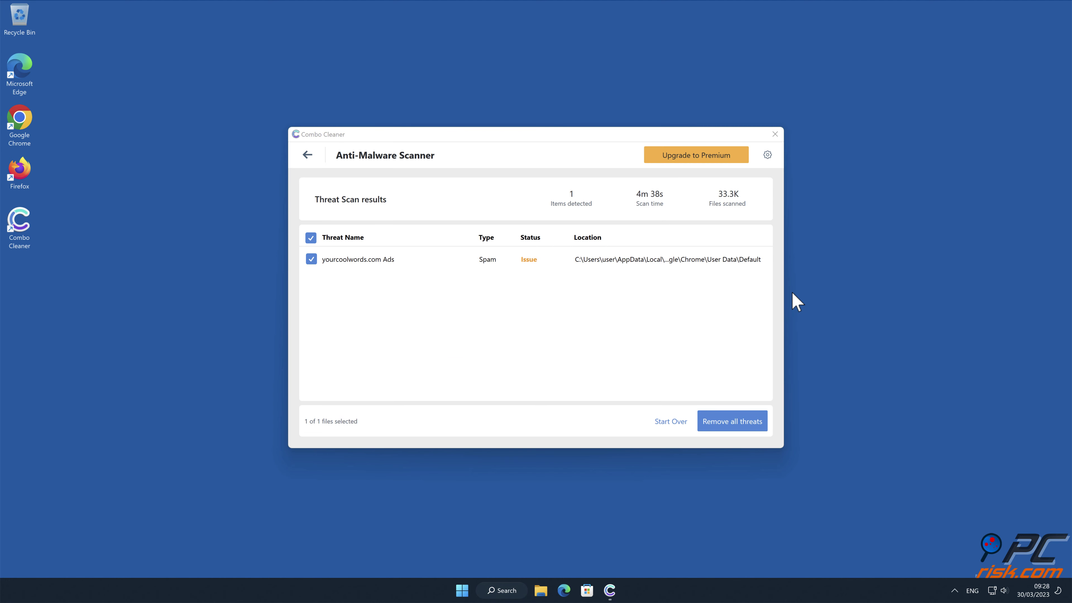
left_click(765, 423)
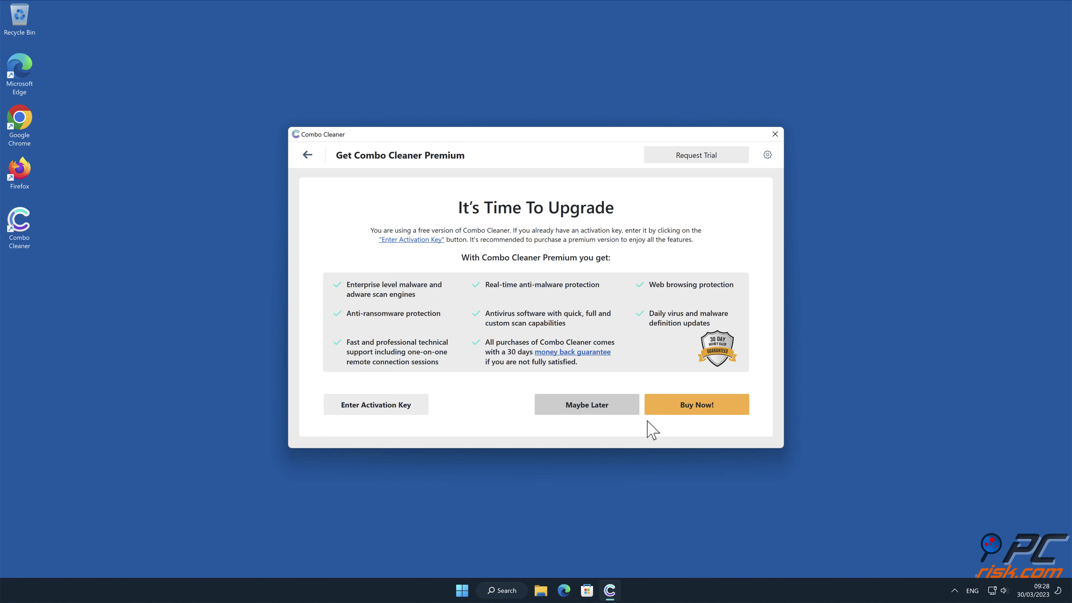
left_click(400, 407)
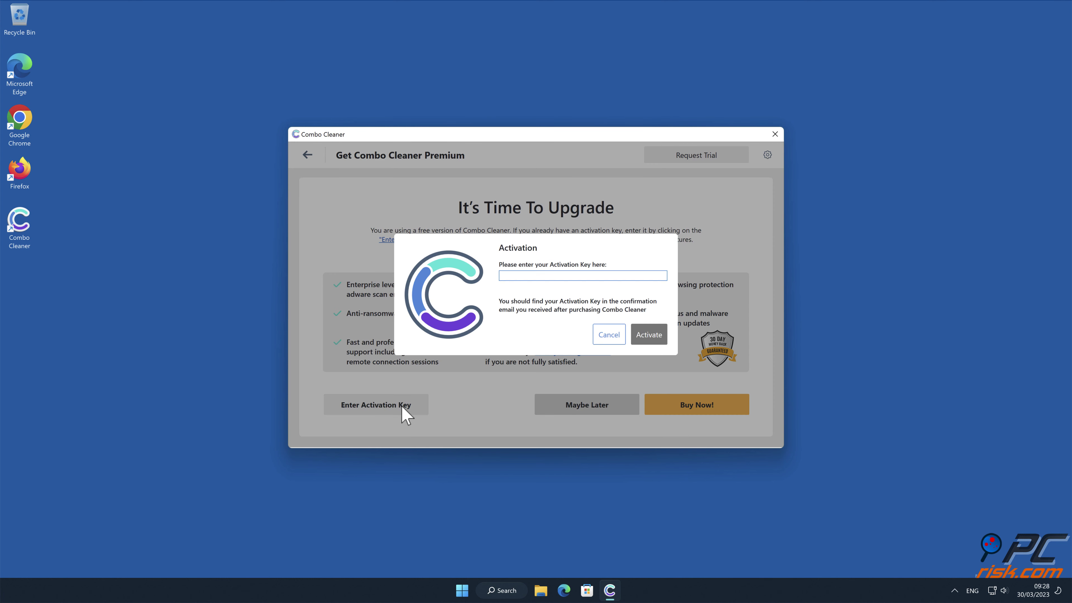
key("ctrl+v")
key("Return")
Move the yourcoolwords.com Ads threat to quarantine and close the scan summary.
left_click(545, 319)
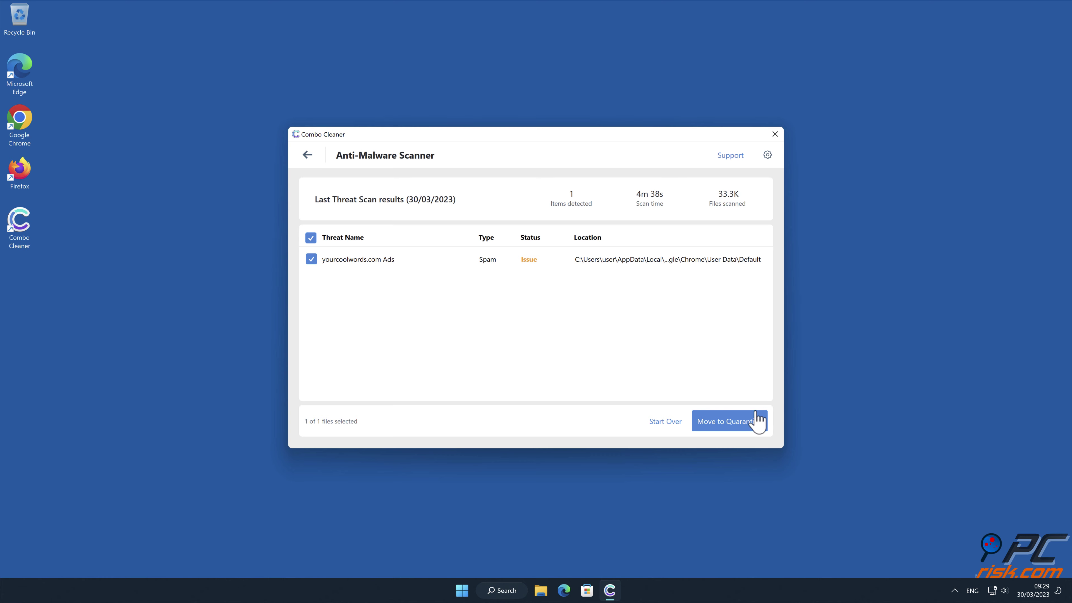
left_click(757, 425)
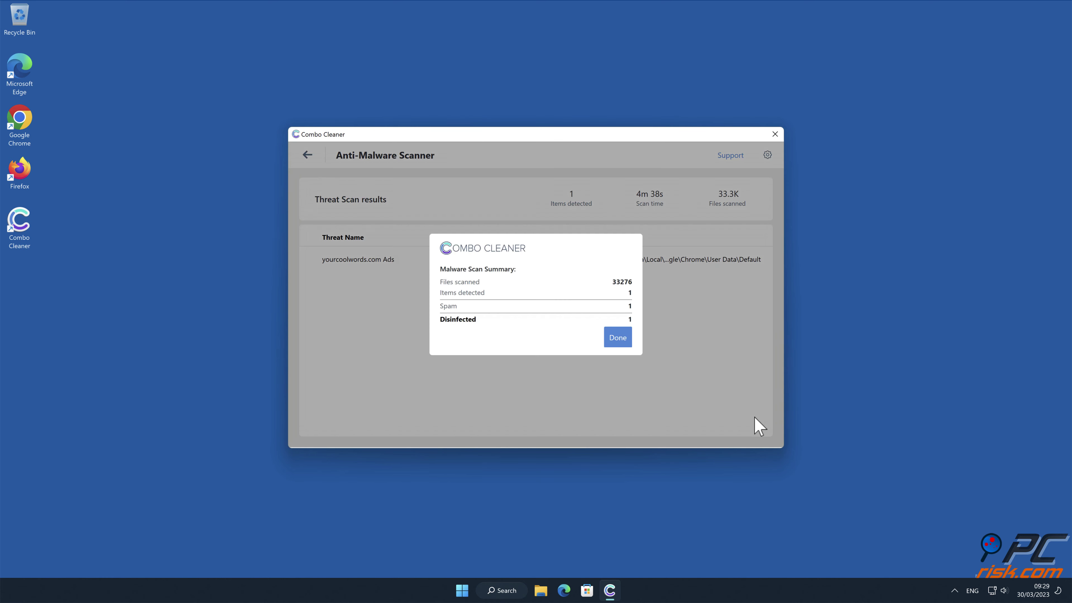
left_click(619, 342)
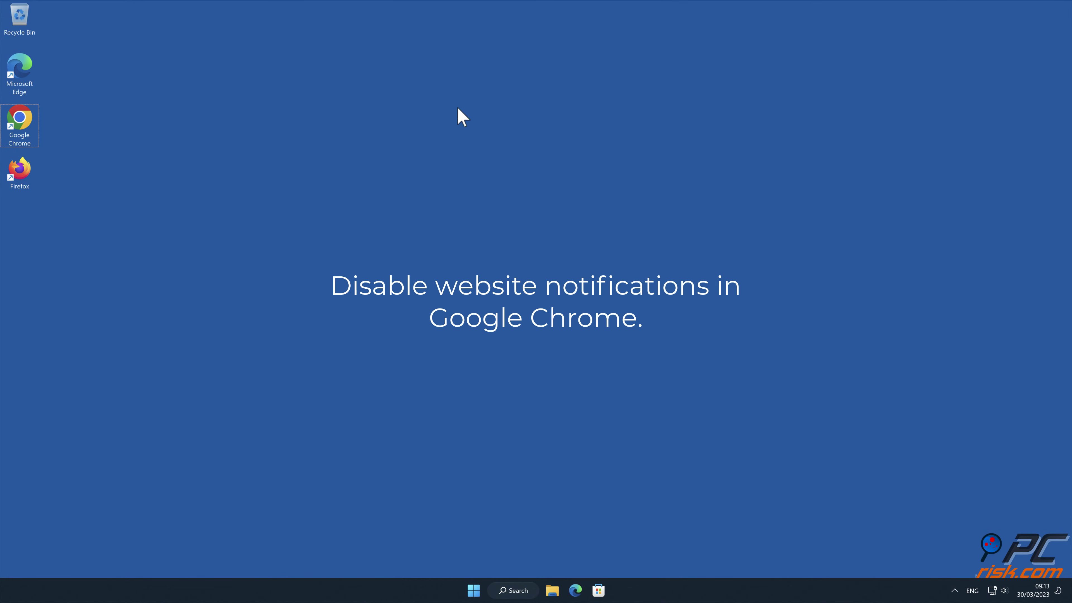
Relaunch Chrome and go to Settings > Privacy and security > Site settings.
double_click(34, 122)
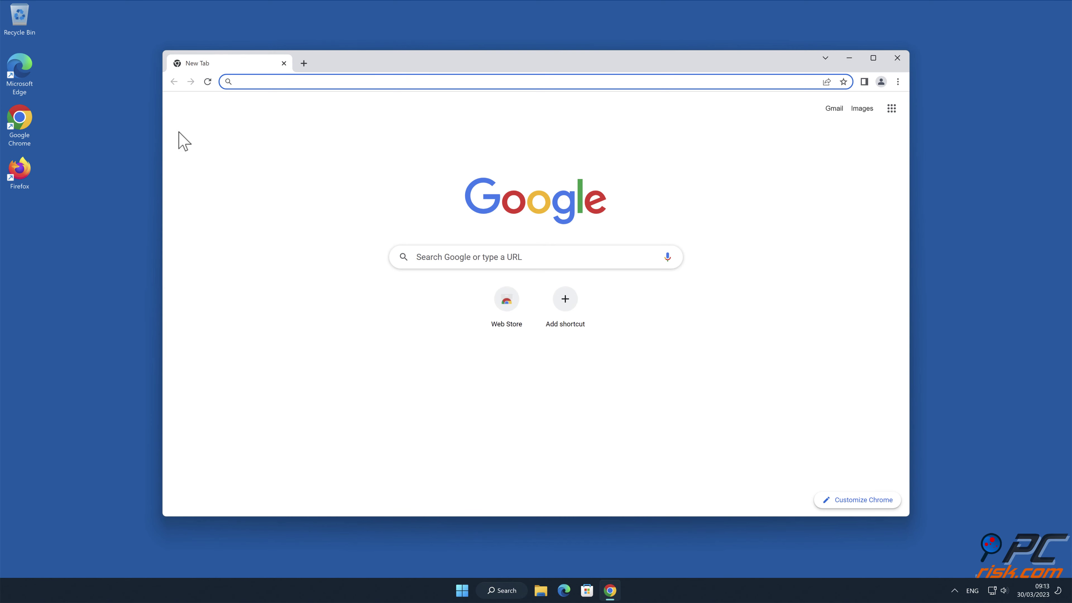
left_click(969, 177)
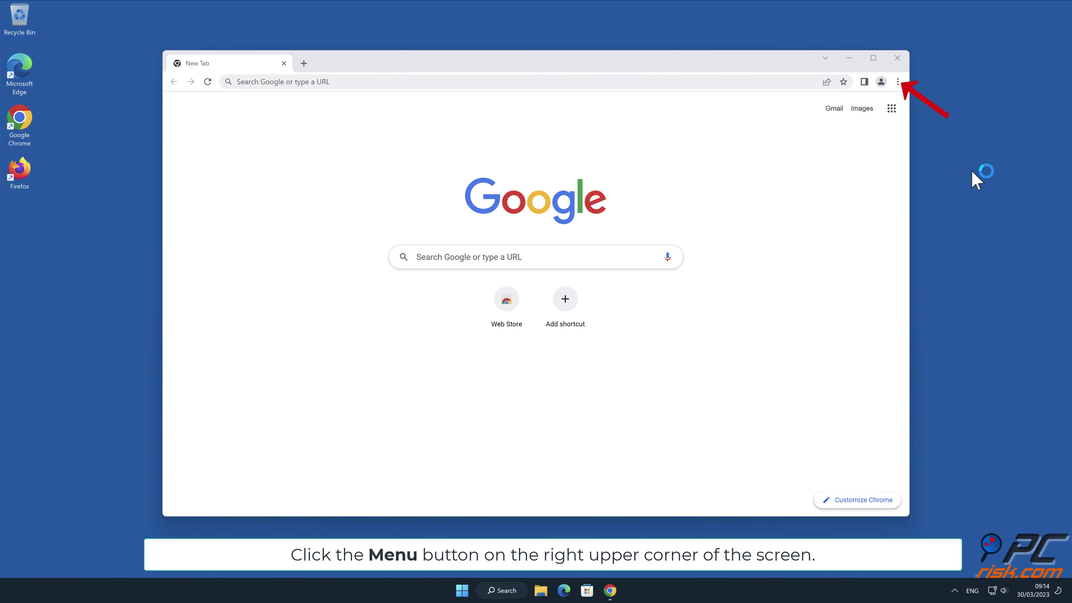
left_click(900, 83)
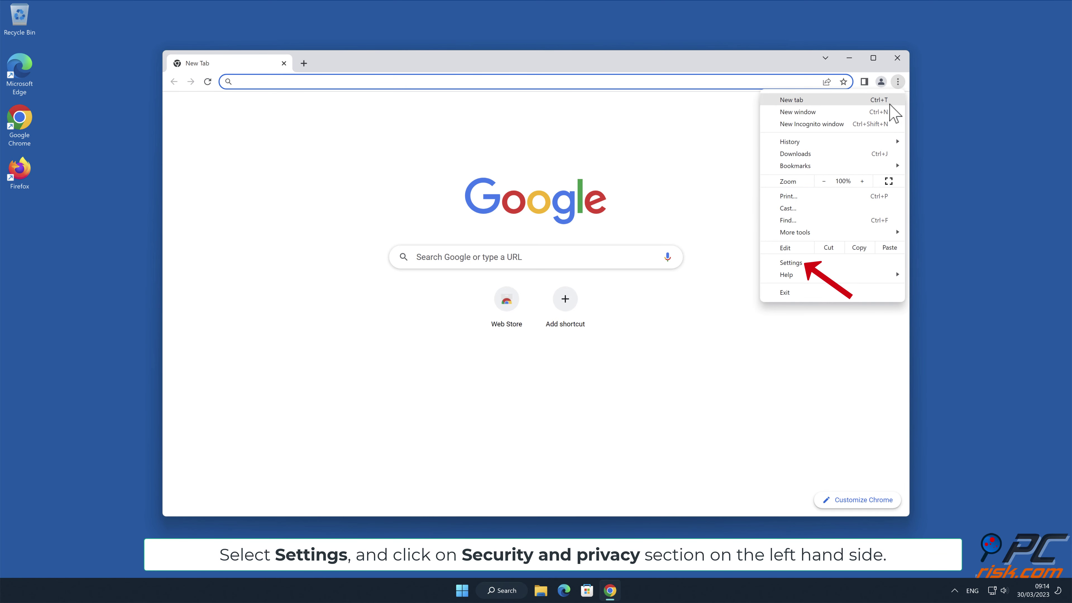
left_click(818, 263)
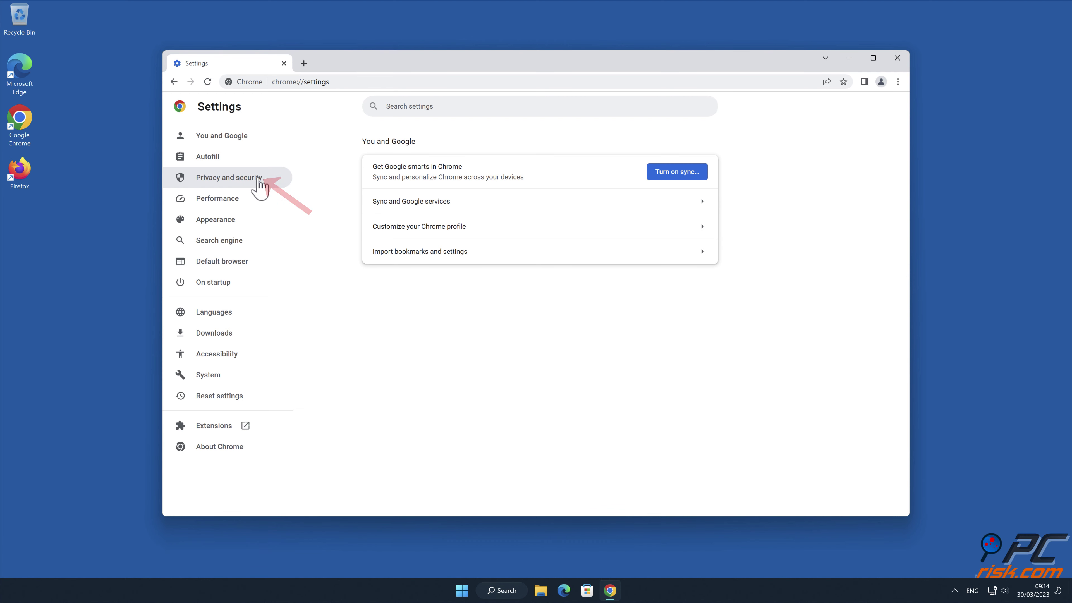
left_click(259, 185)
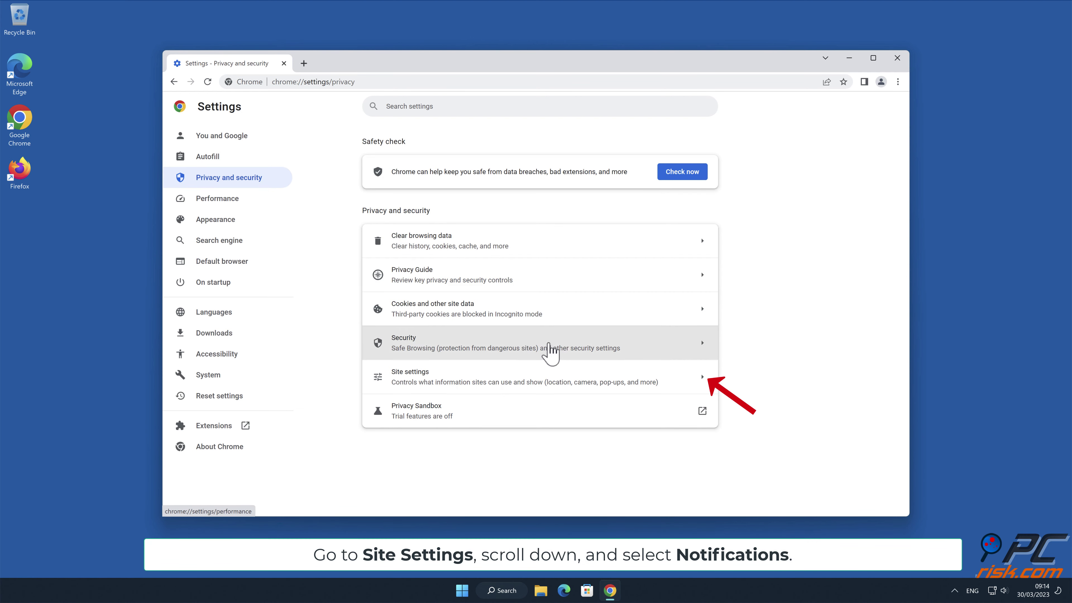
left_click(702, 382)
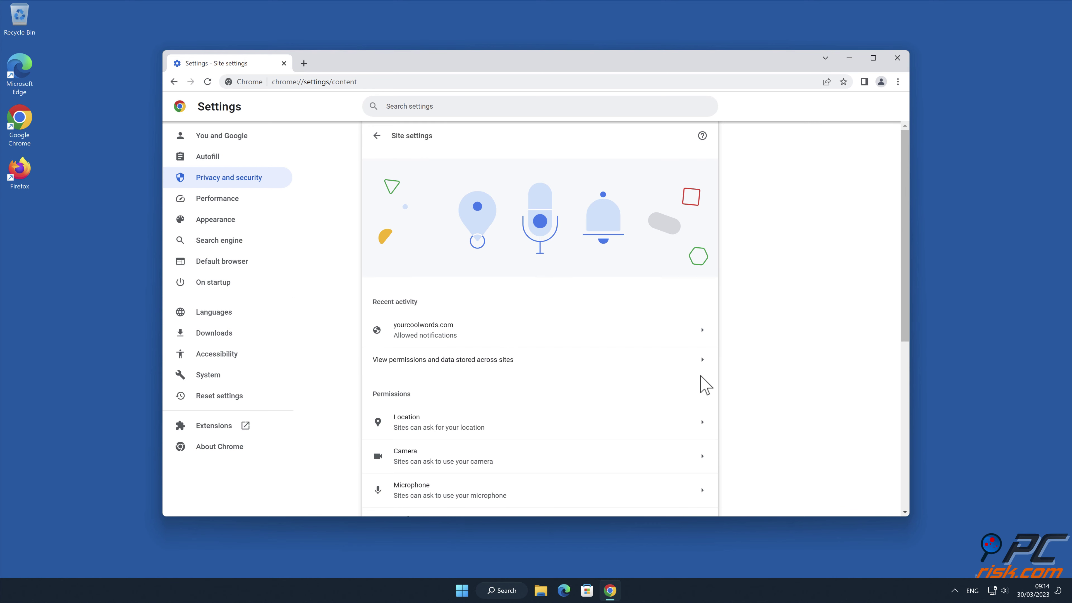
Remove yourcoolwords.com from Chrome's notification permissions, close Chrome and launch Safari.
left_click_drag(907, 228, 908, 347)
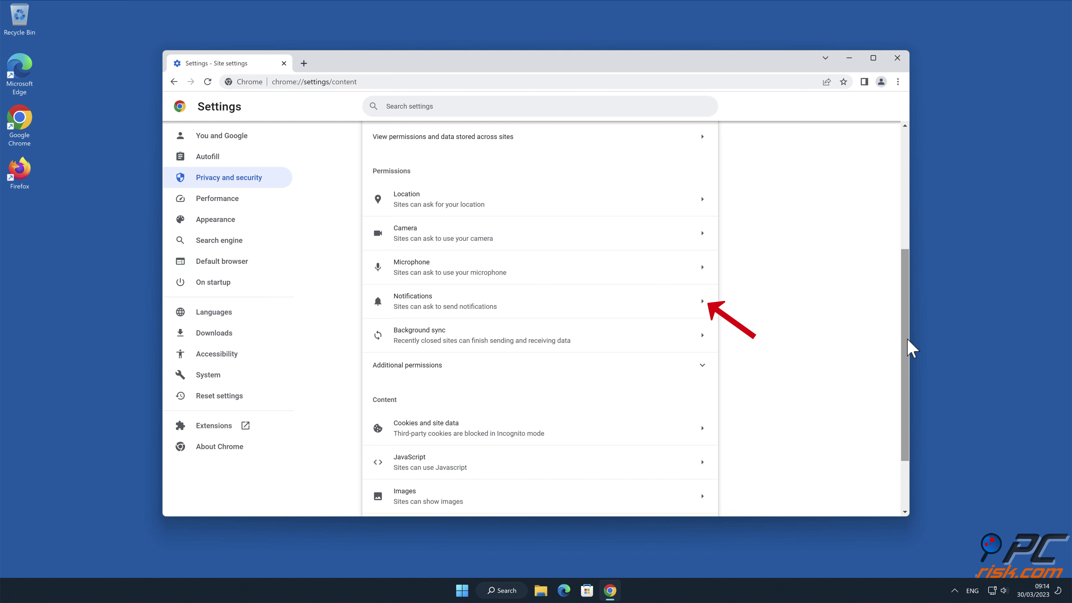
left_click(702, 301)
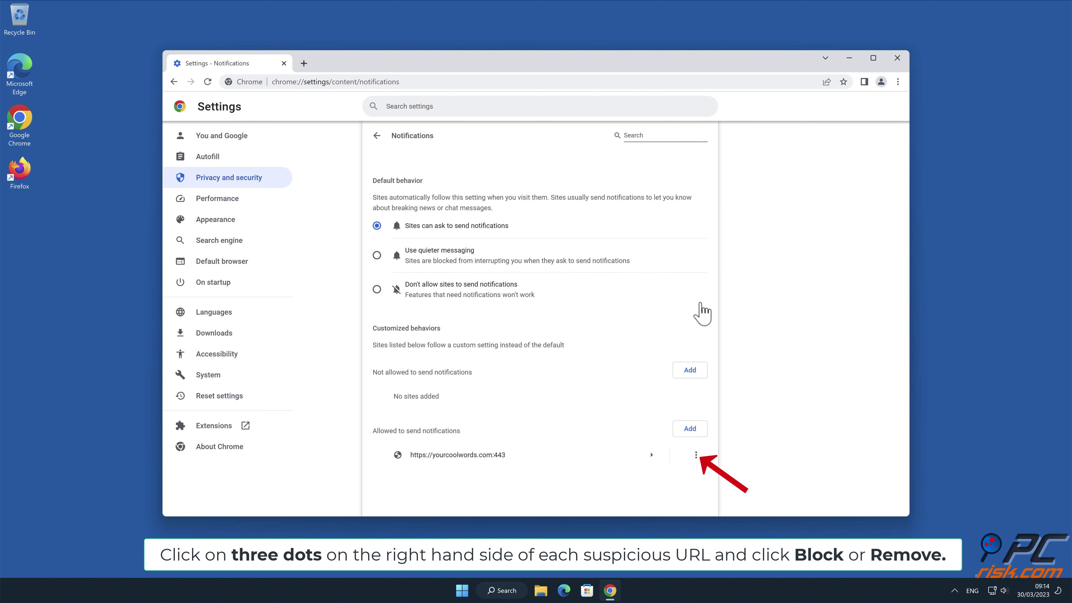
left_click(696, 455)
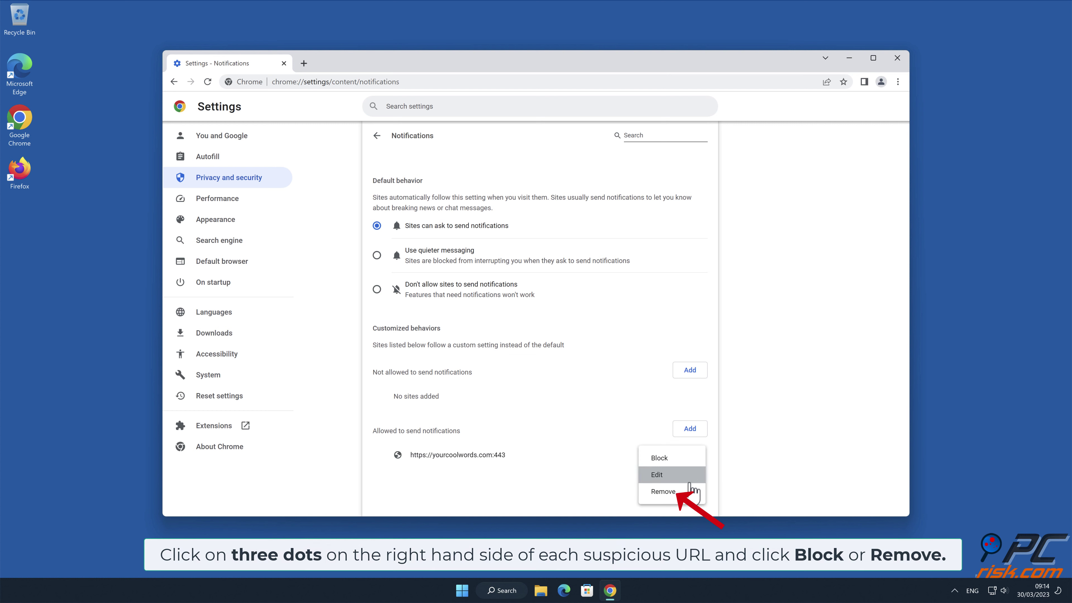
left_click(684, 492)
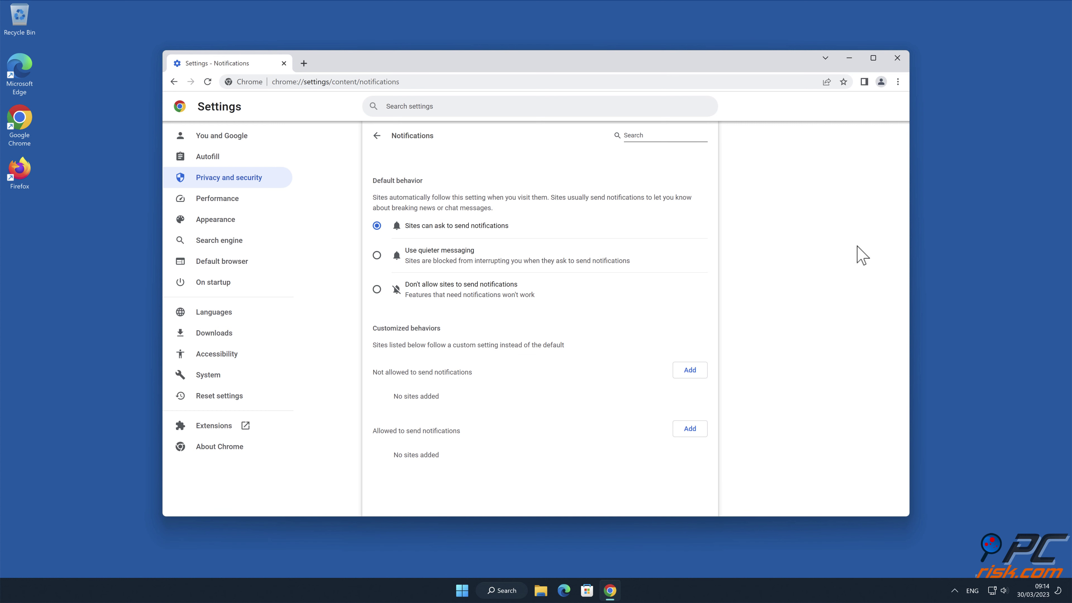
left_click(899, 58)
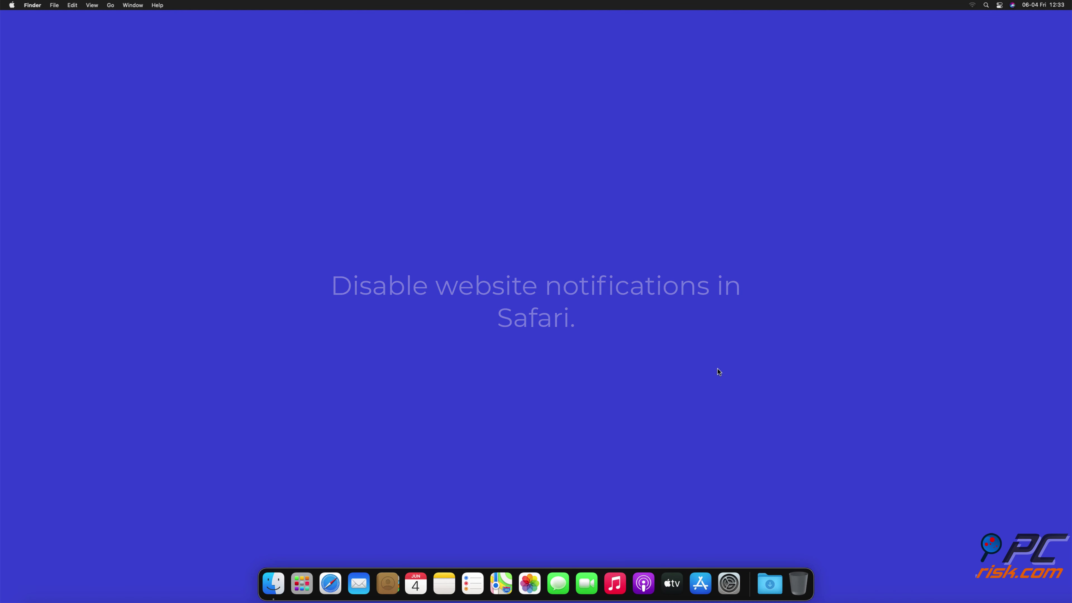
left_click(324, 588)
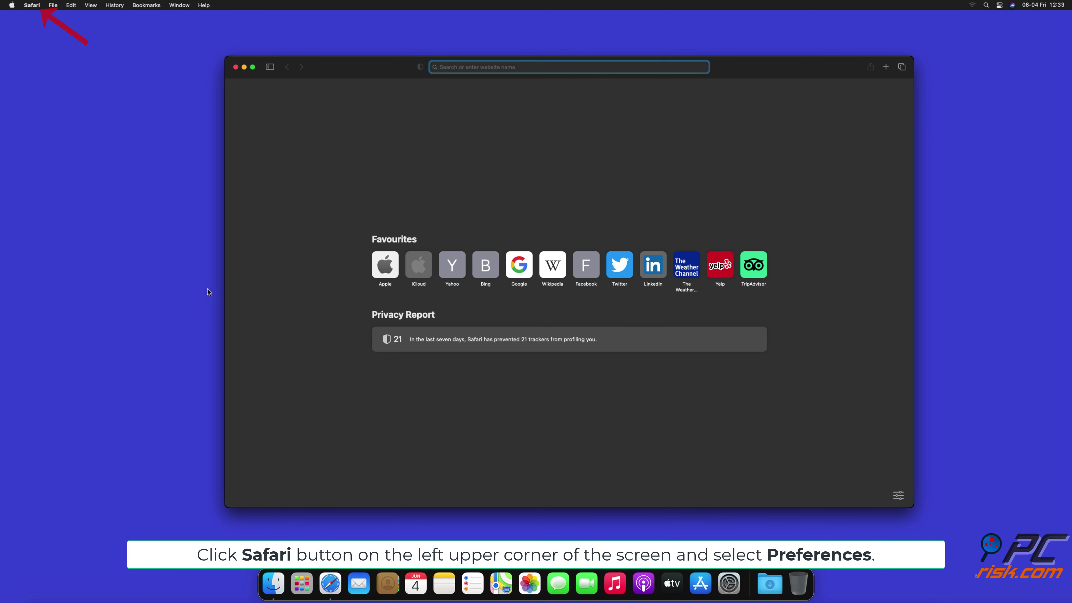
Show the Notifications list under Websites in Safari Preferences.
left_click(33, 6)
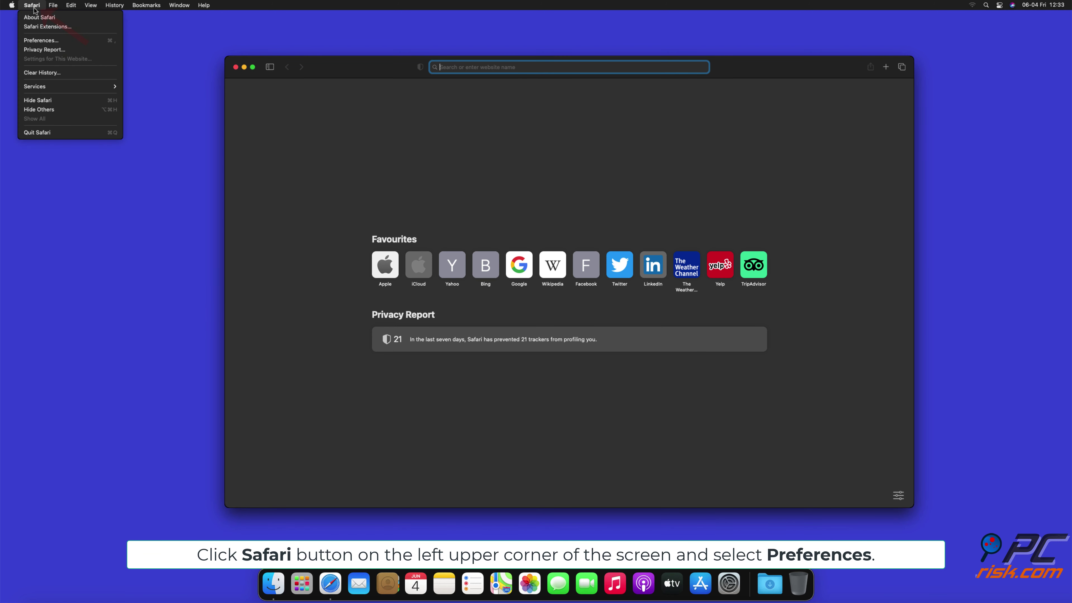
left_click(52, 41)
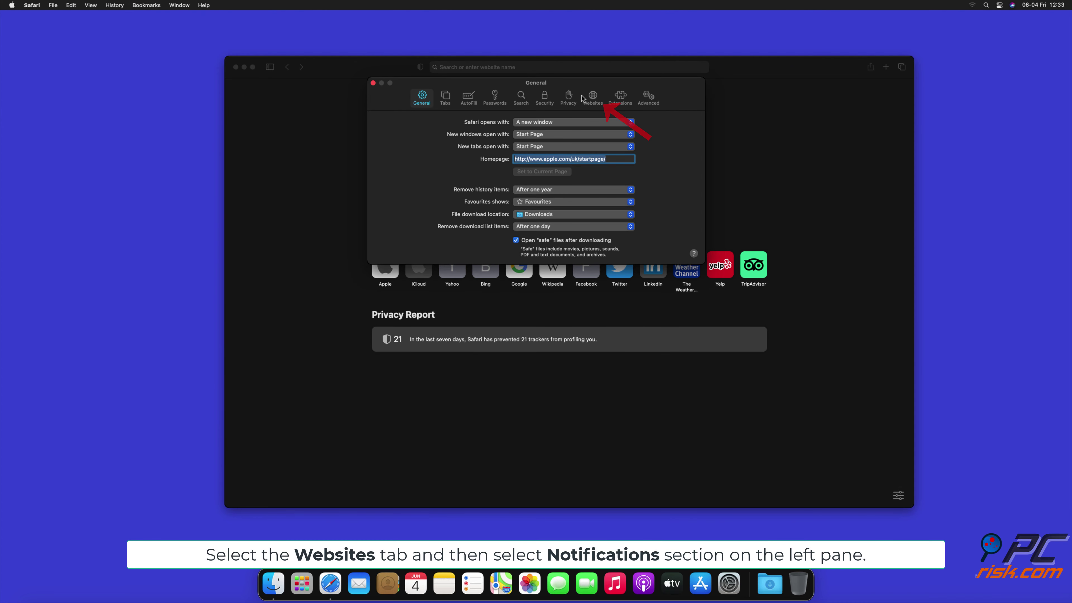
left_click(591, 99)
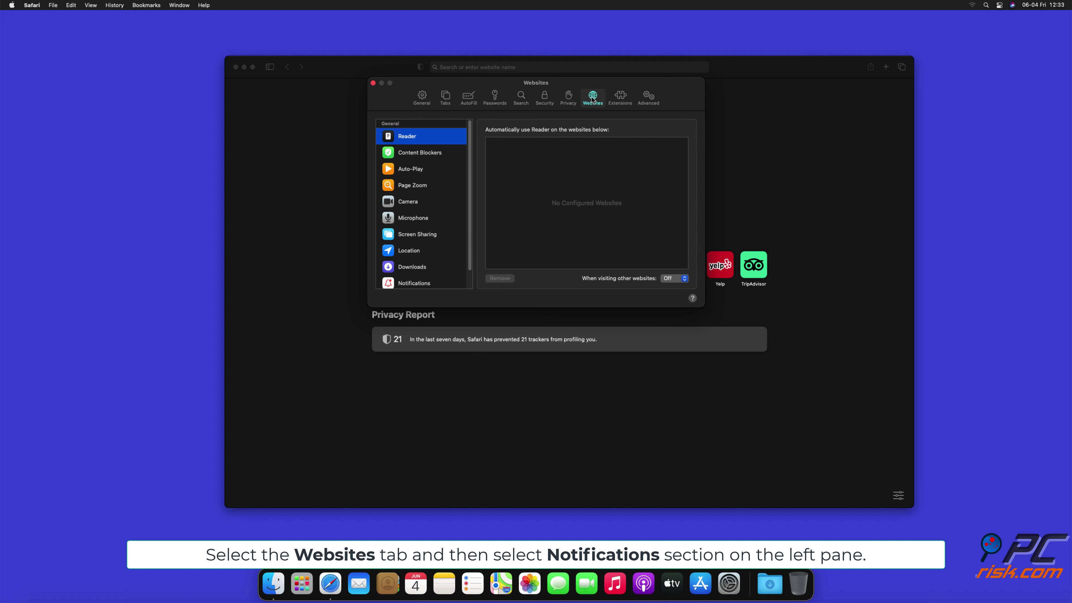
scroll(470, 161, "down", 2)
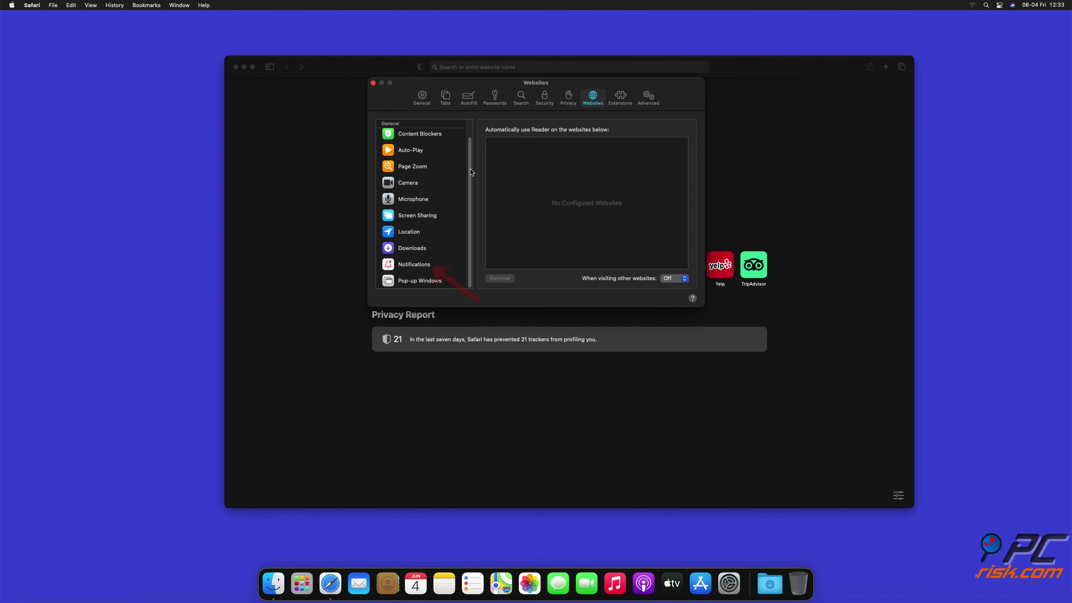
left_click(414, 265)
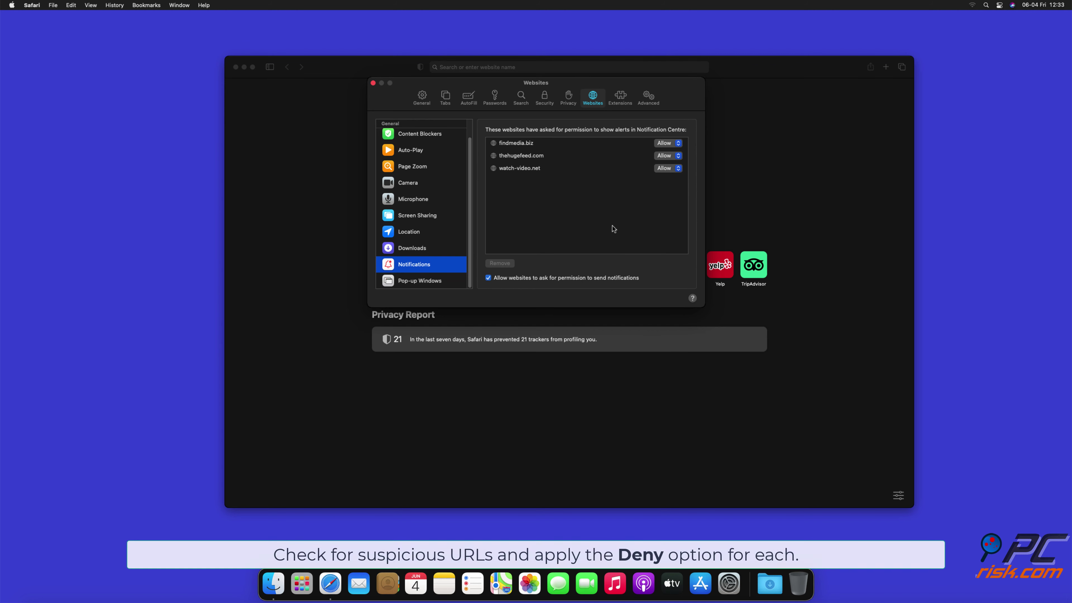
Switch findmedia.biz, thehugefeed.com and watch-video.net from Allow to Deny, then close Preferences.
left_click(678, 144)
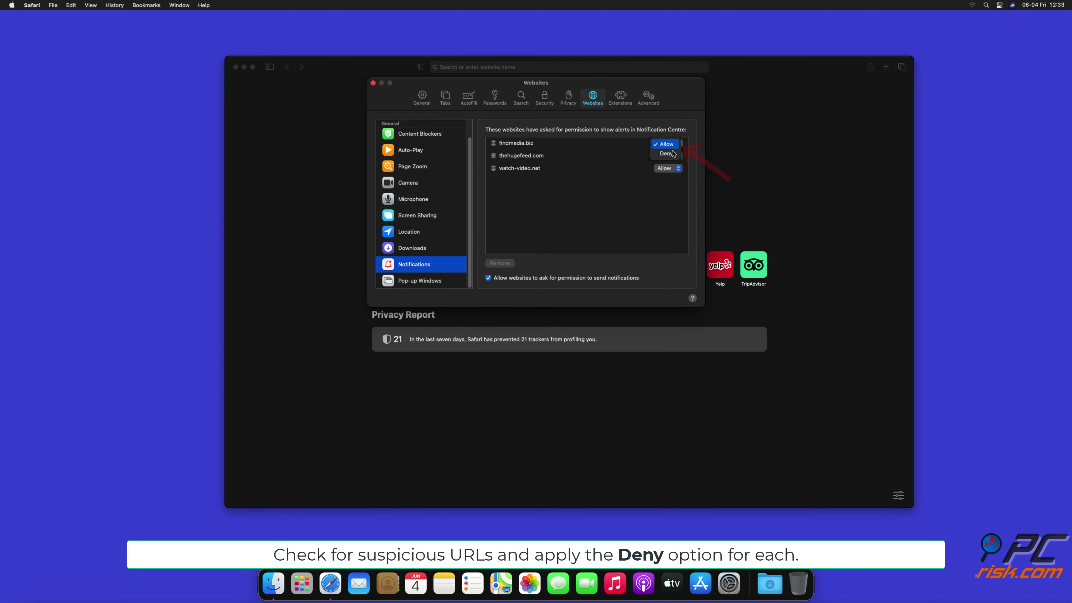
left_click(673, 154)
left_click(679, 156)
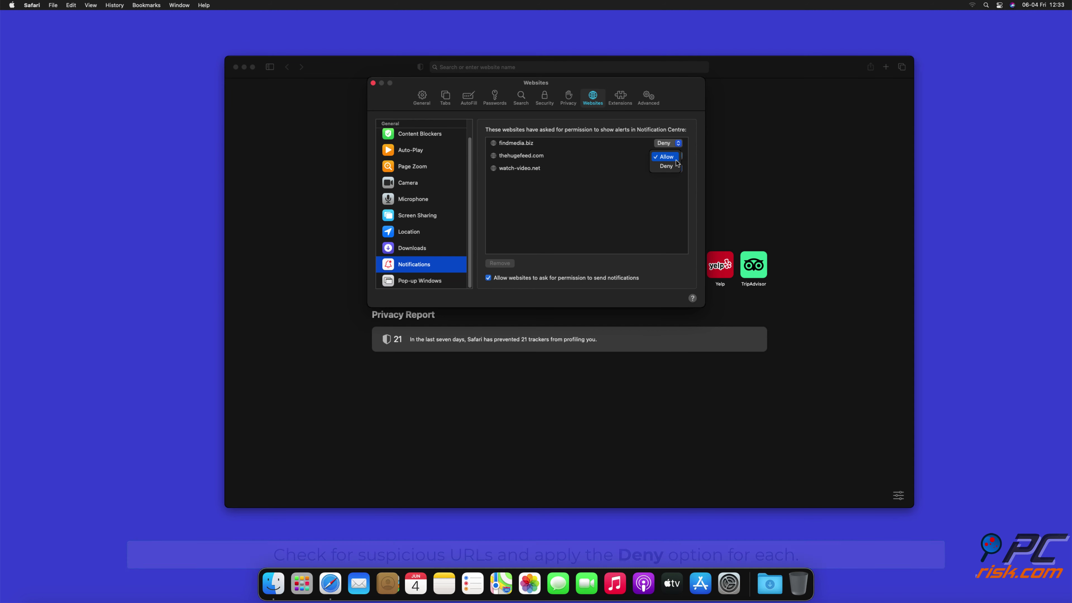
left_click(670, 167)
left_click(681, 169)
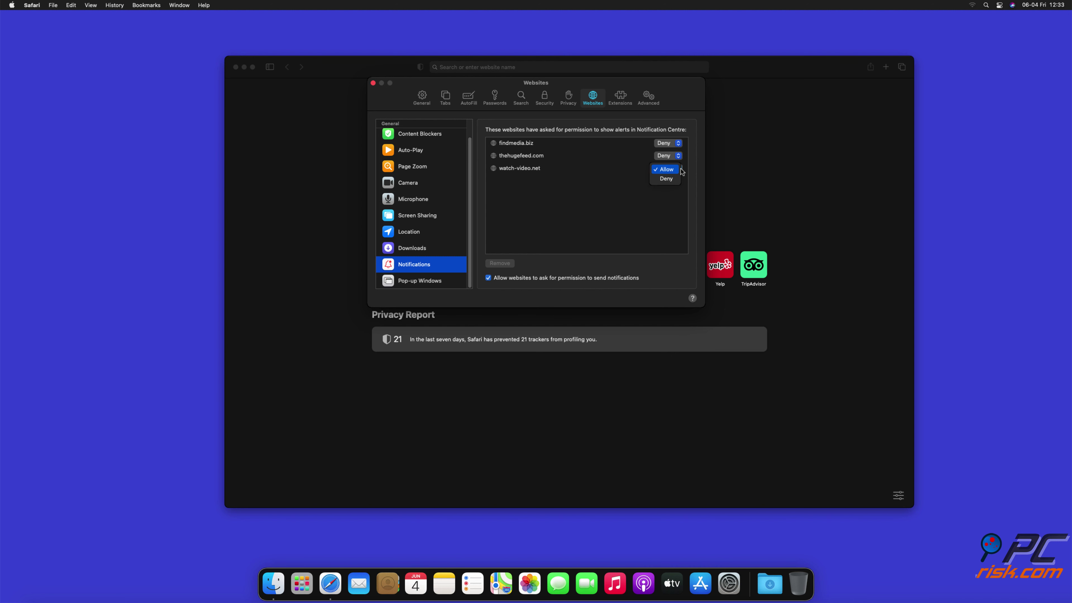
left_click(667, 180)
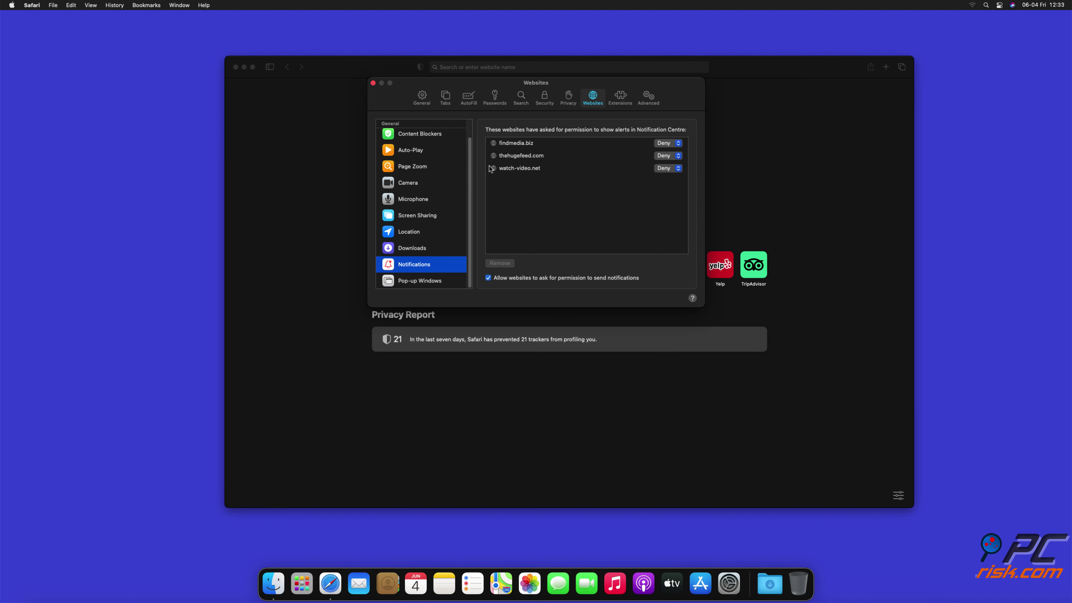
left_click(373, 83)
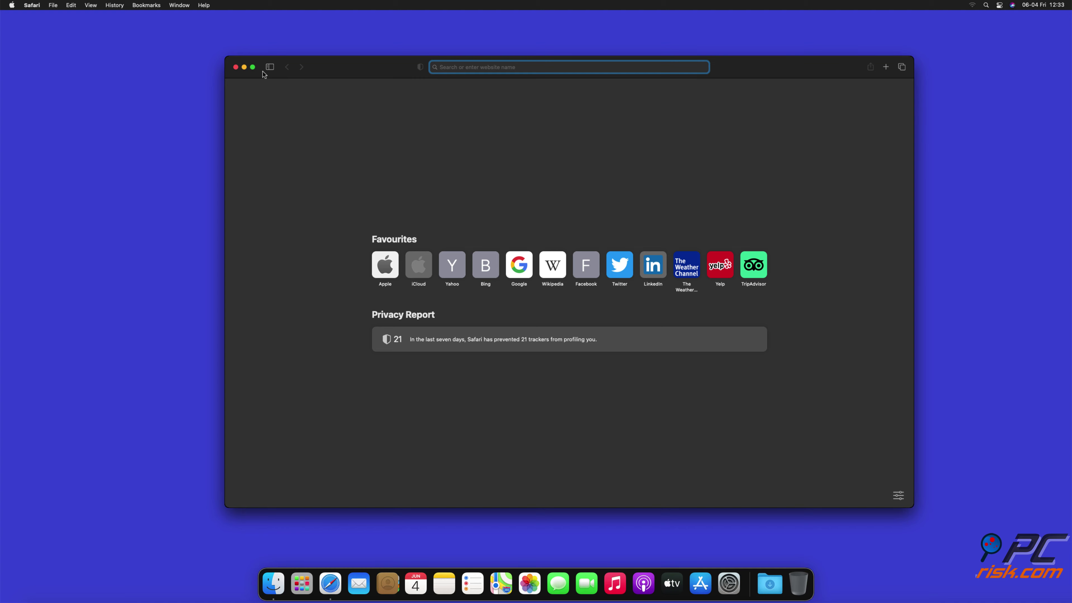
Close the Safari window.
left_click(236, 68)
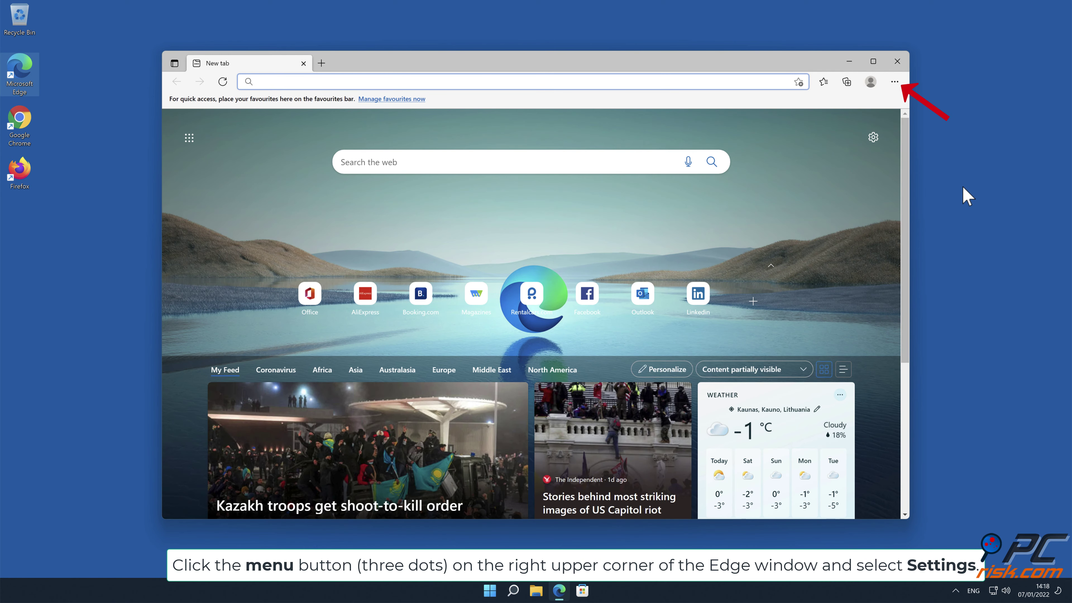
Go to Edge's Cookies and site permissions settings and open the Notifications permission page.
left_click(898, 83)
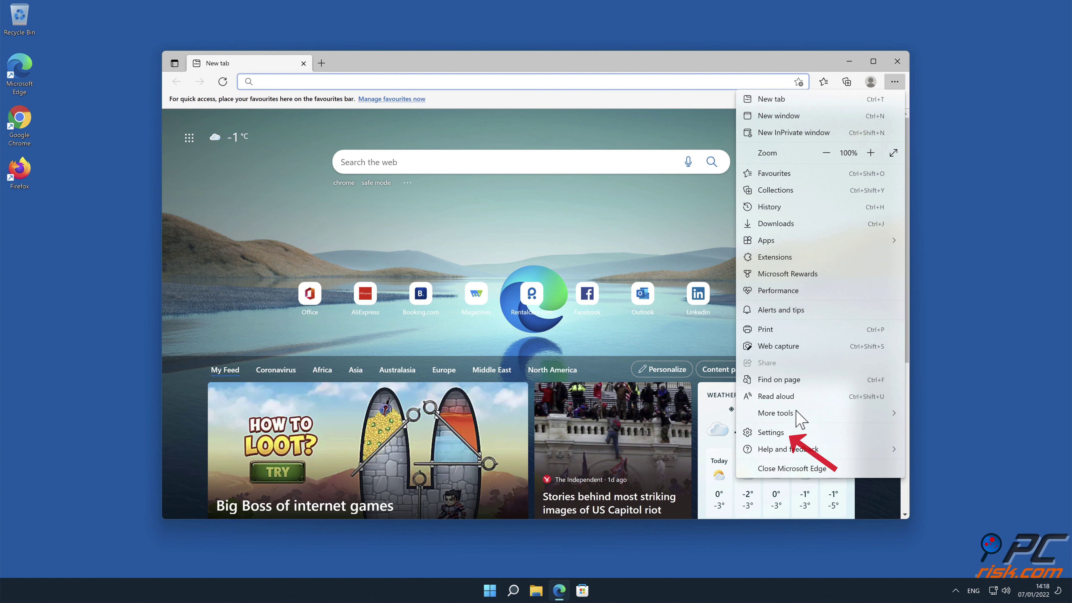
left_click(801, 432)
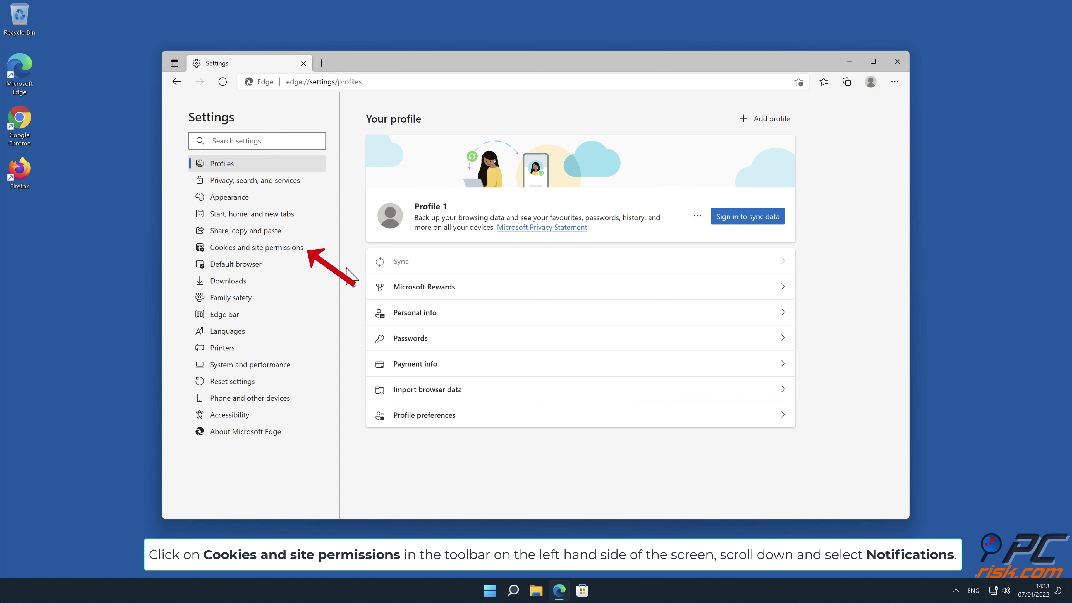
left_click(296, 253)
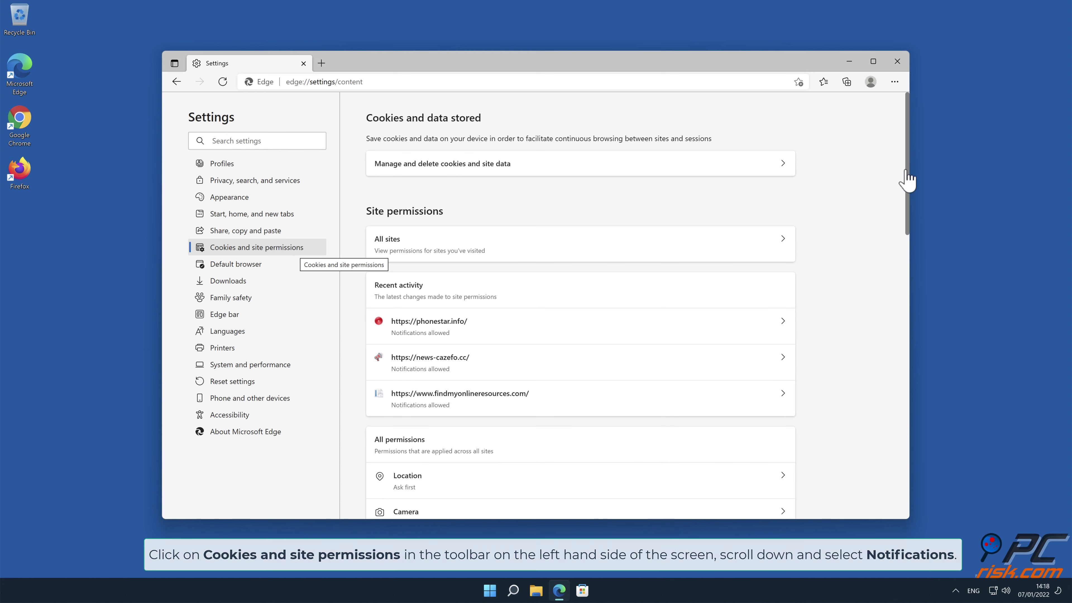
scroll(906, 174, "down", 1)
left_click_drag(906, 175, 910, 278)
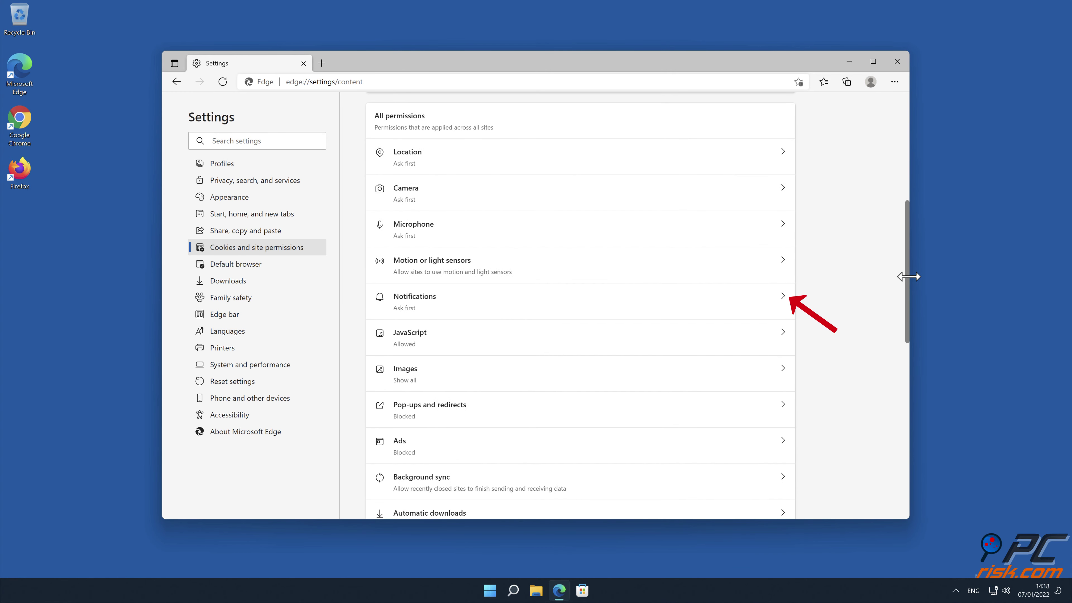
left_click(782, 300)
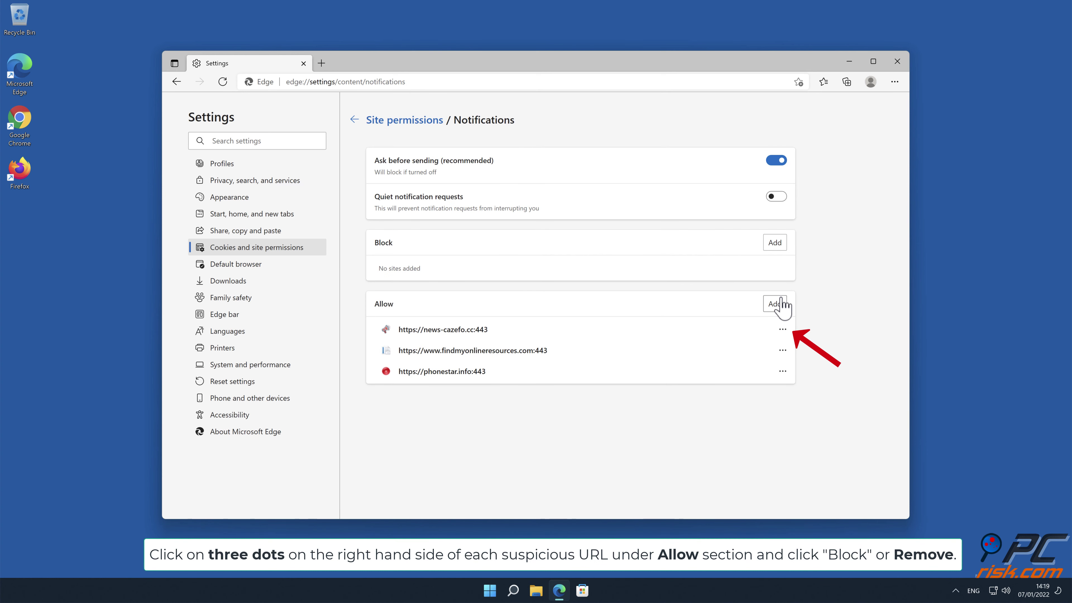
Remove news-cazefo.cc, findmyonlineresources.com and phonestar.info from Edge's allowed notifications, then close Edge.
left_click(783, 330)
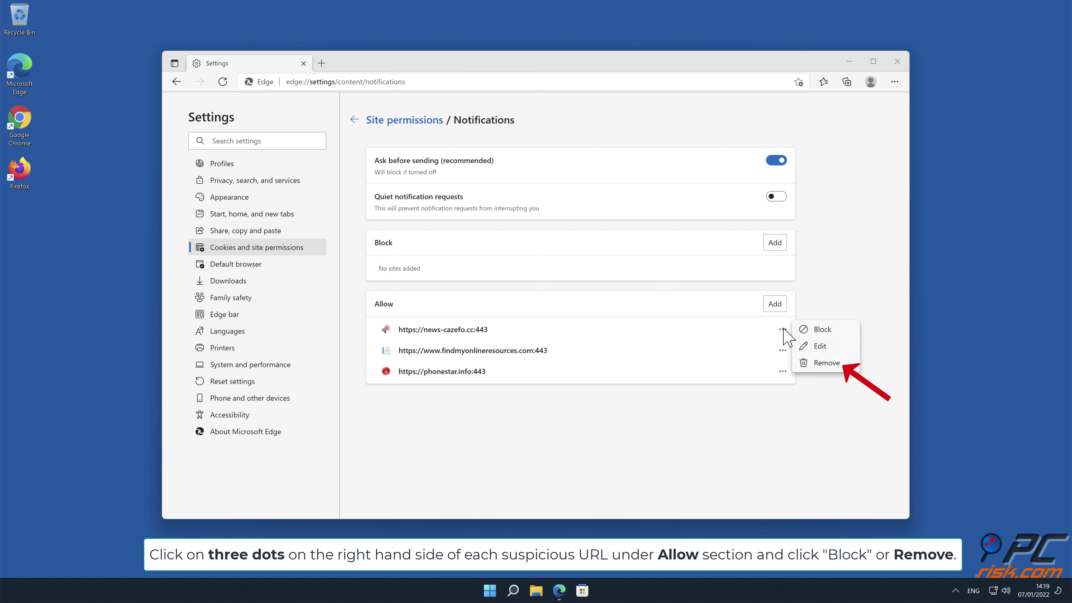
left_click(828, 364)
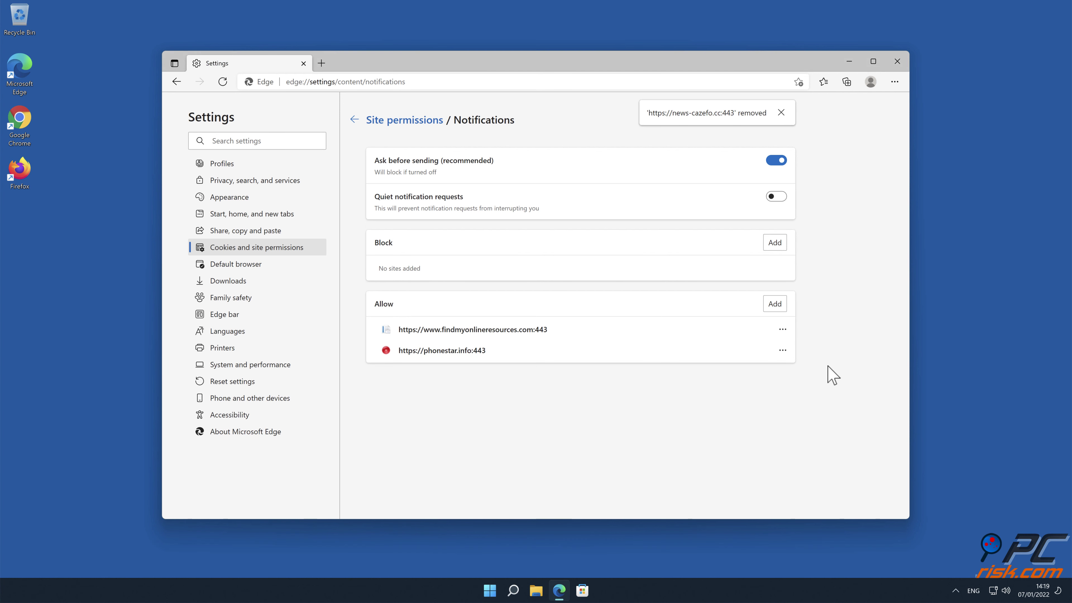
left_click(783, 332)
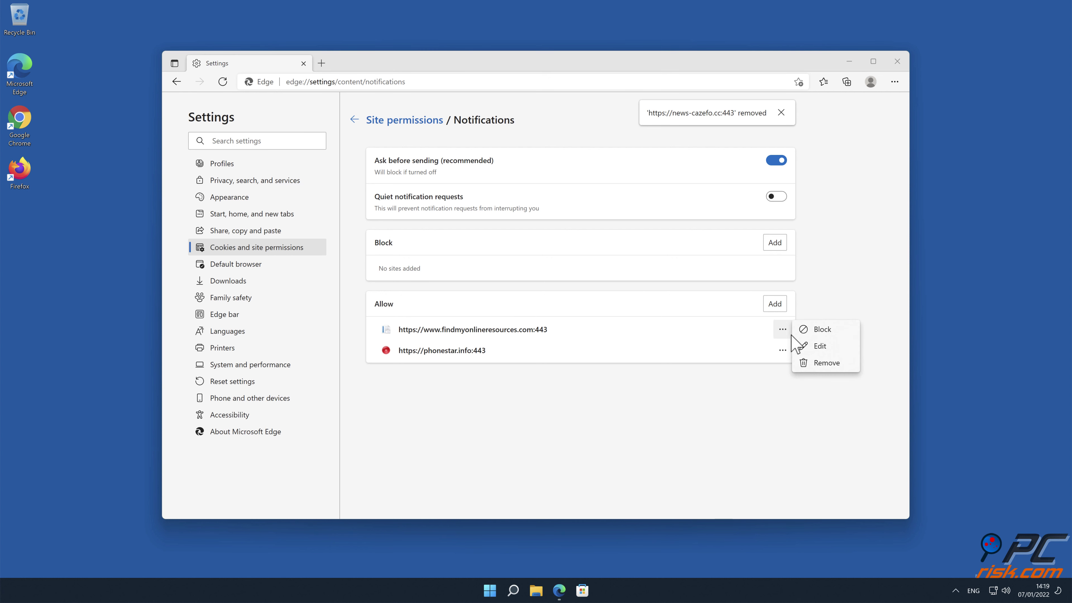
left_click(826, 365)
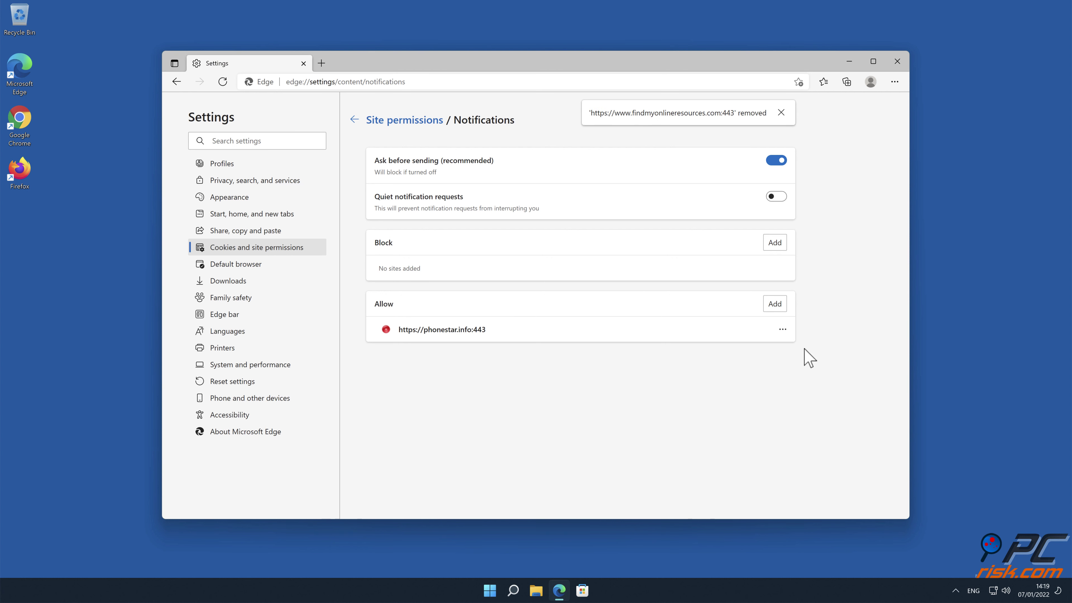
left_click(783, 332)
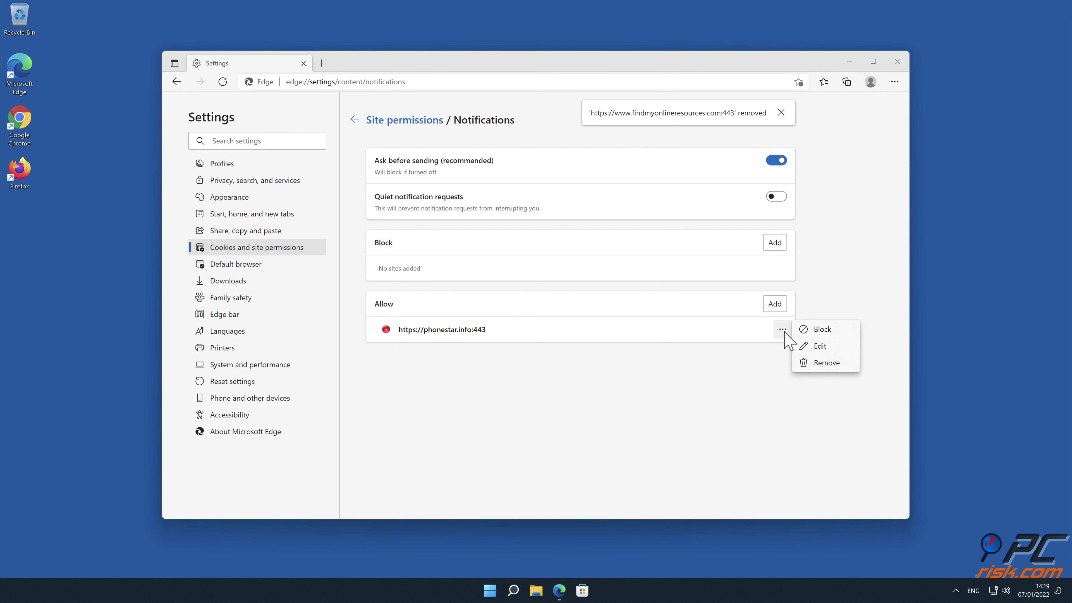
left_click(823, 364)
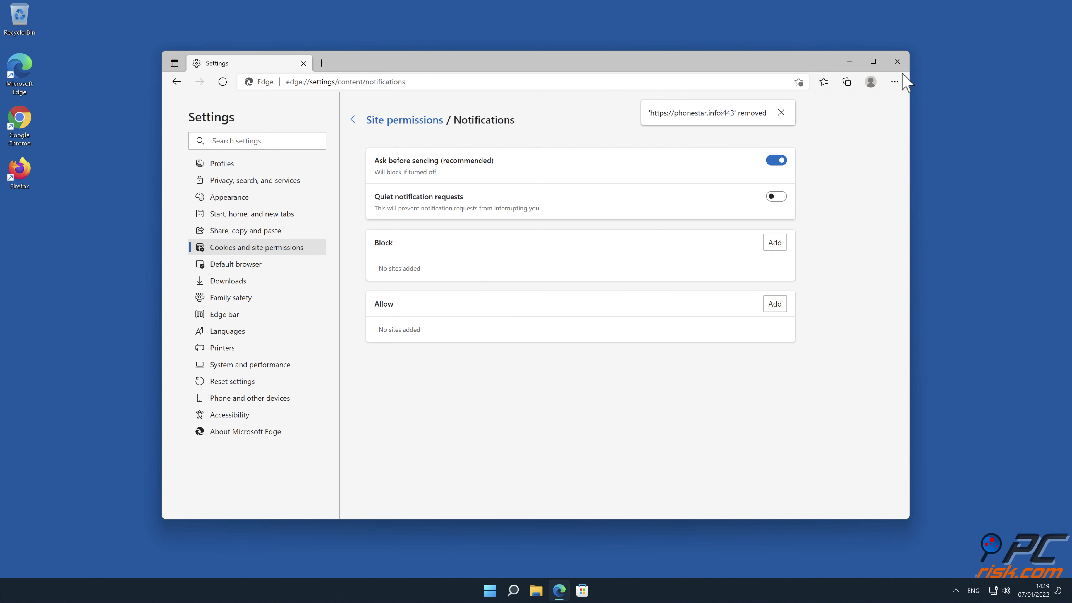
left_click(897, 62)
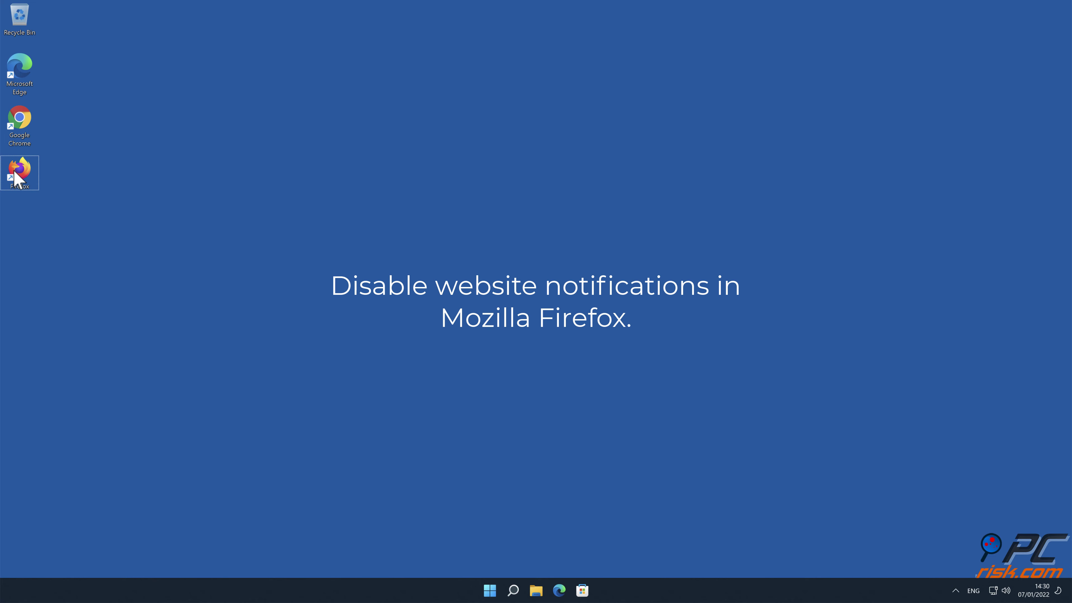
Launch Firefox from its desktop icon.
double_click(17, 176)
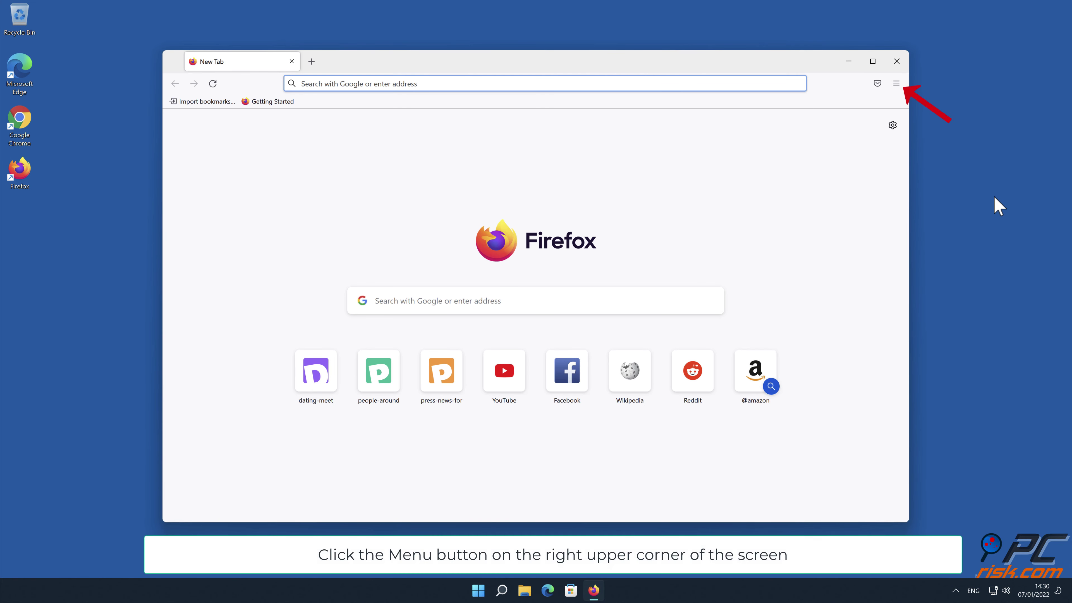
Open Firefox's Notification Permissions from Privacy & Security and expand eclto.people-around.me's status choices.
left_click(897, 84)
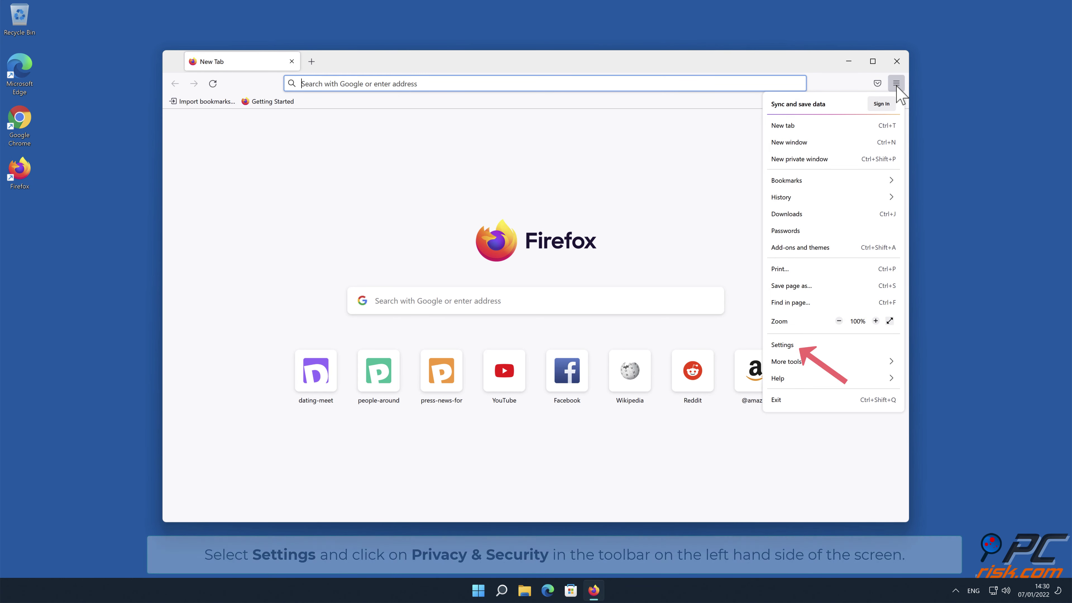
left_click(838, 343)
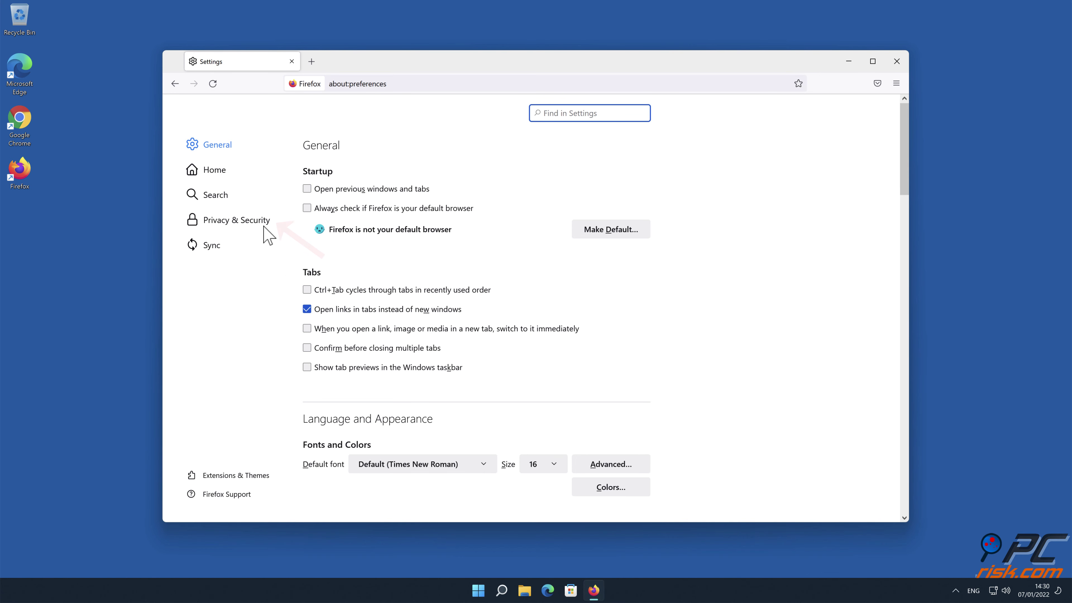
left_click(251, 219)
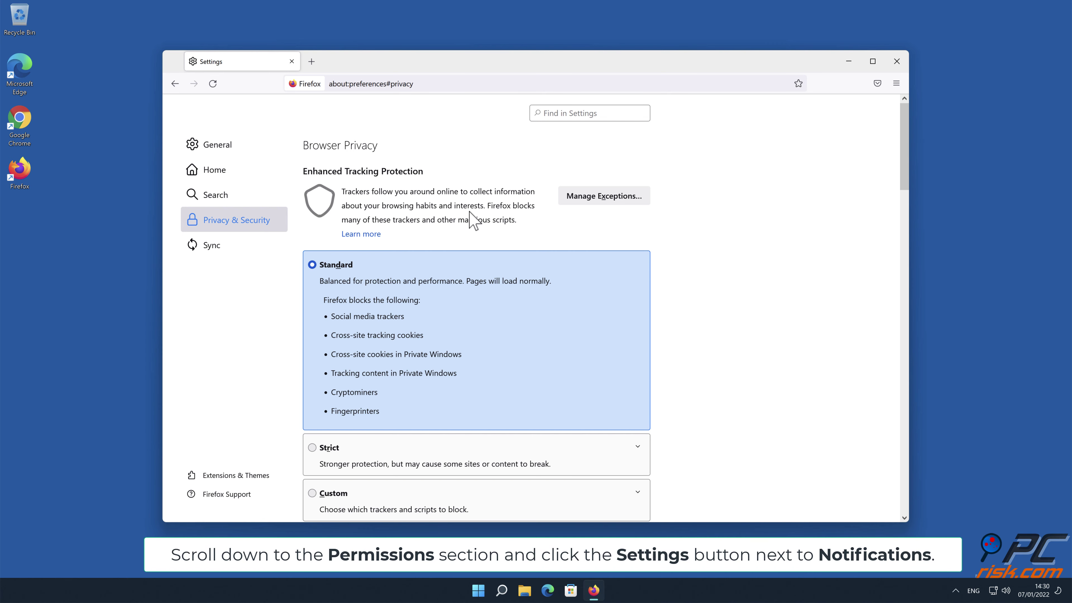
left_click_drag(902, 135, 905, 343)
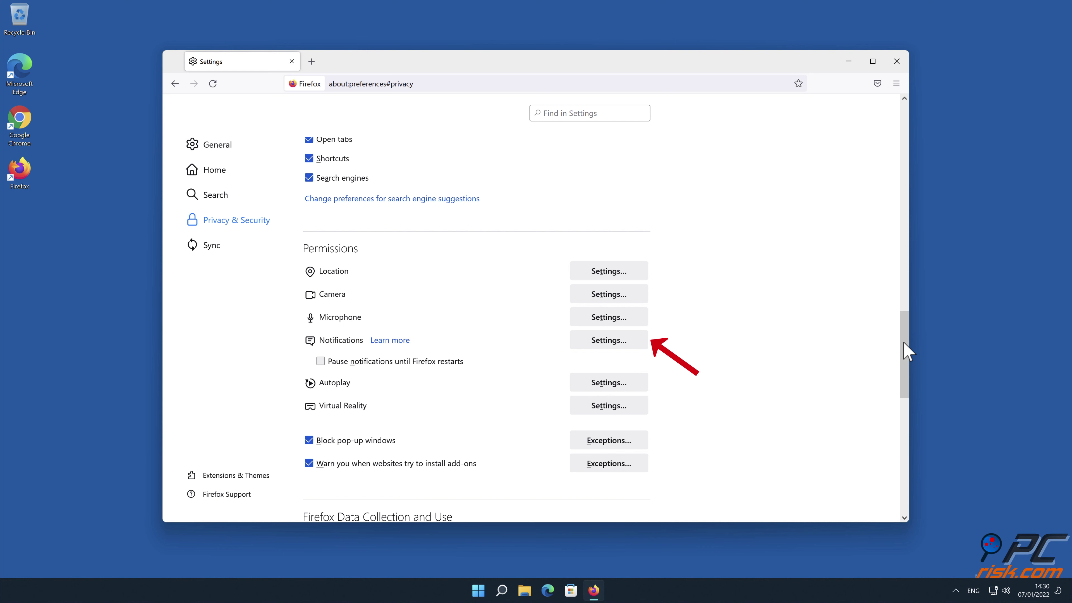
left_click(638, 343)
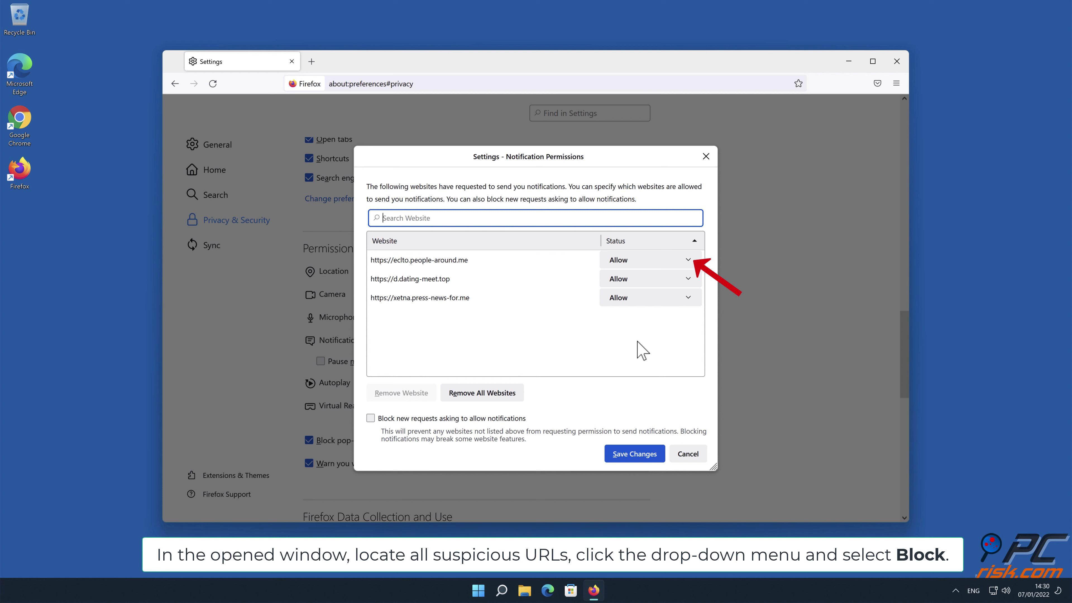
left_click(688, 260)
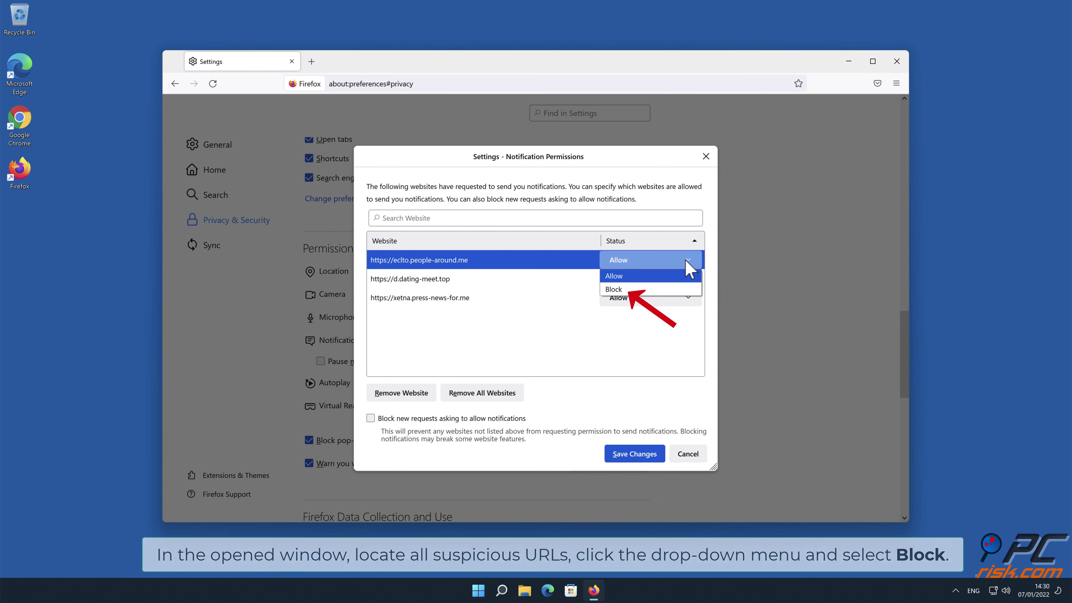